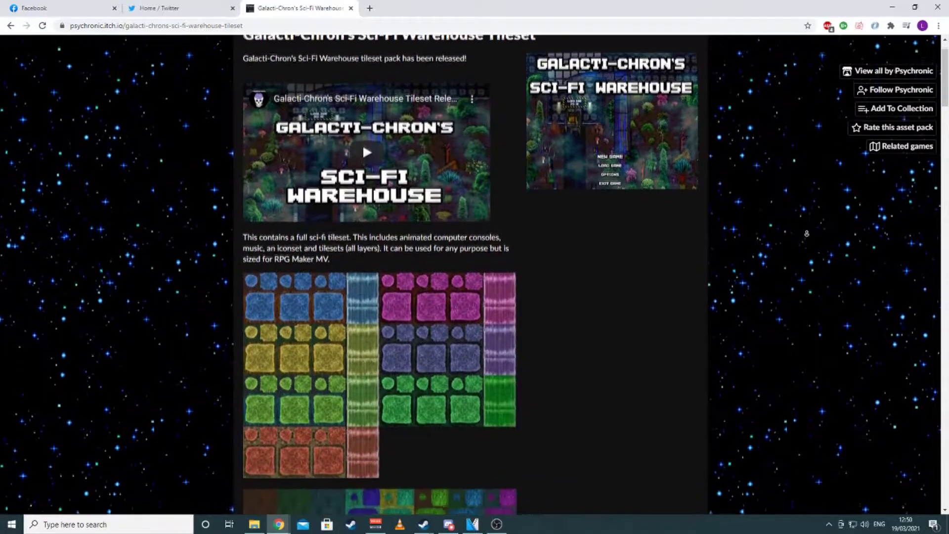
scroll(807, 234, down, 5)
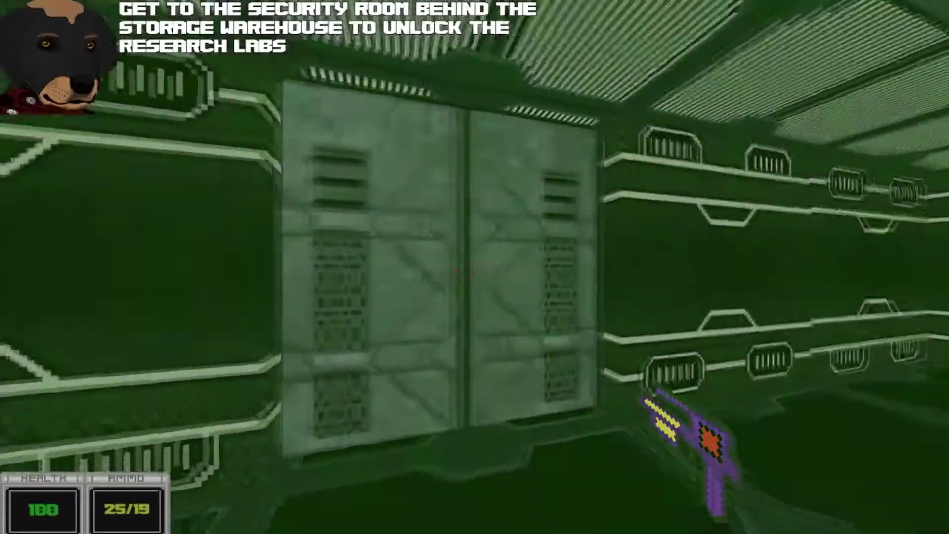
key(w)
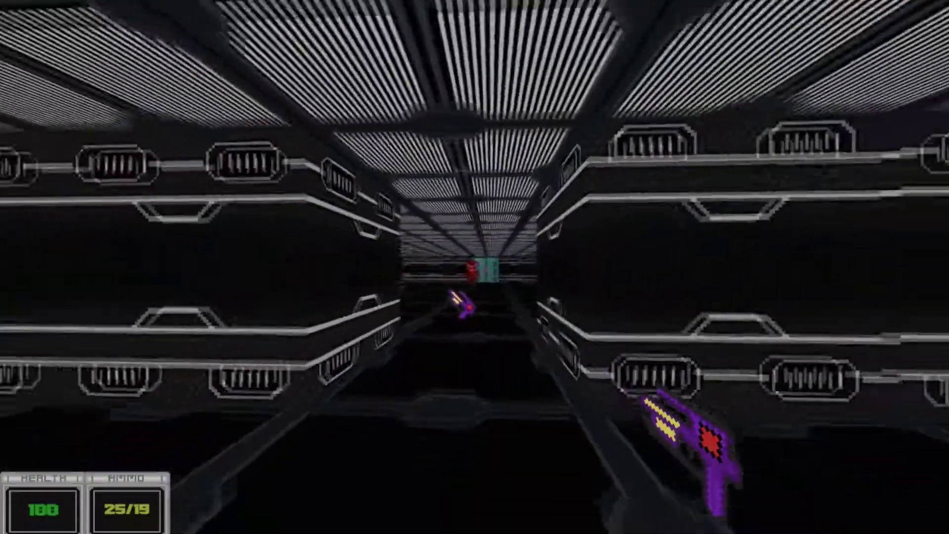
key(s)
click(475, 267)
click(475, 267)
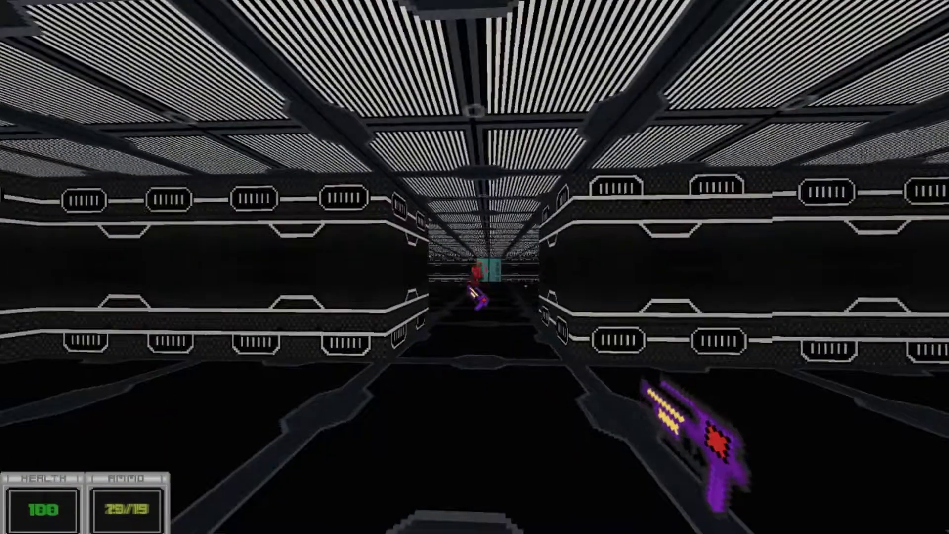
key(w)
click(475, 267)
click(475, 267)
click(474, 267)
key(r)
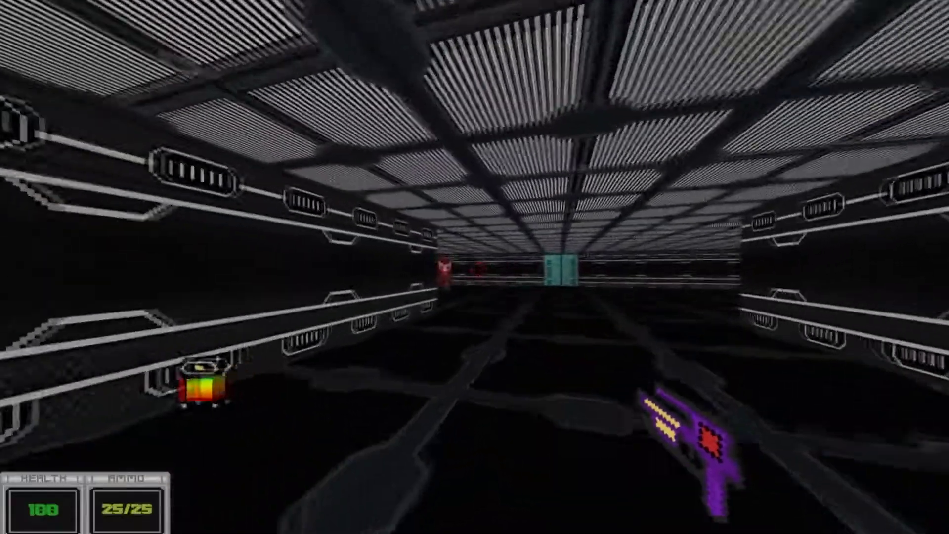
click(475, 267)
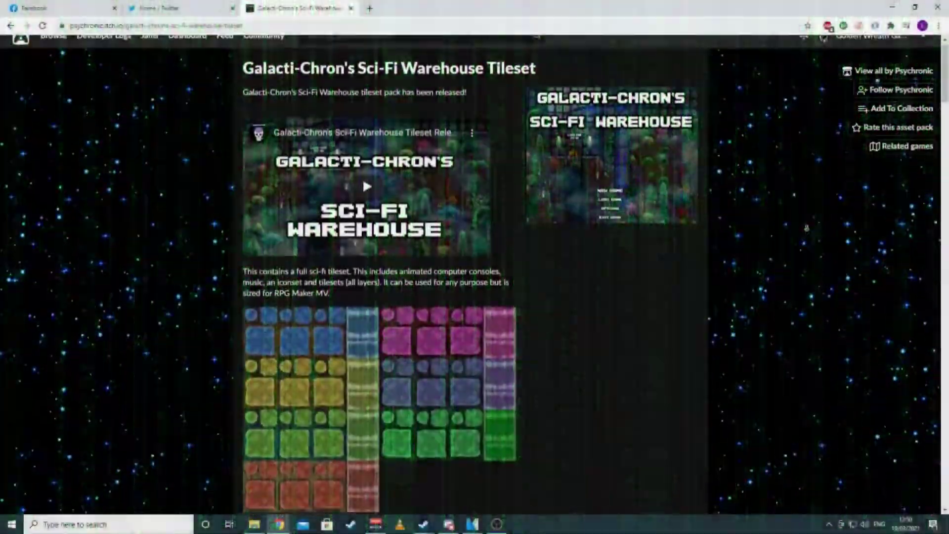
scroll(807, 234, down, 3)
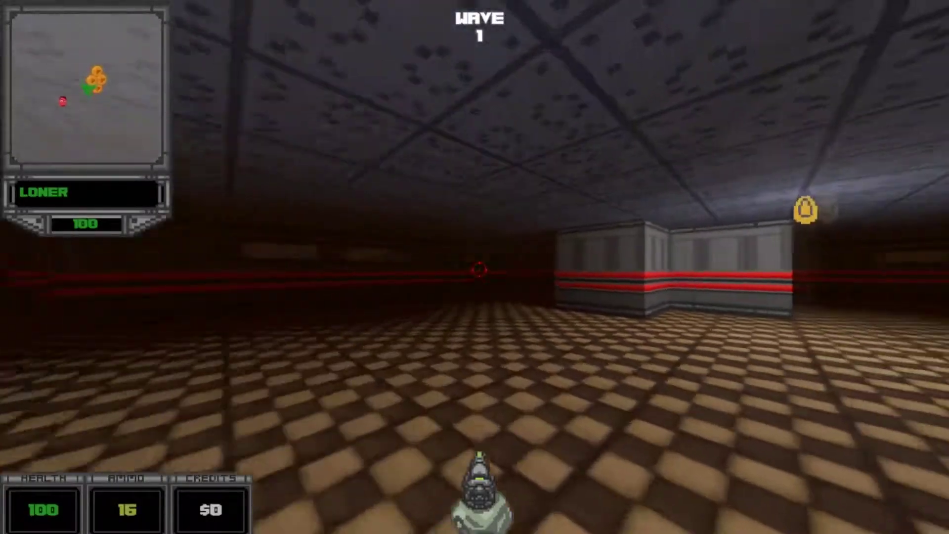
key(w)
click(479, 270)
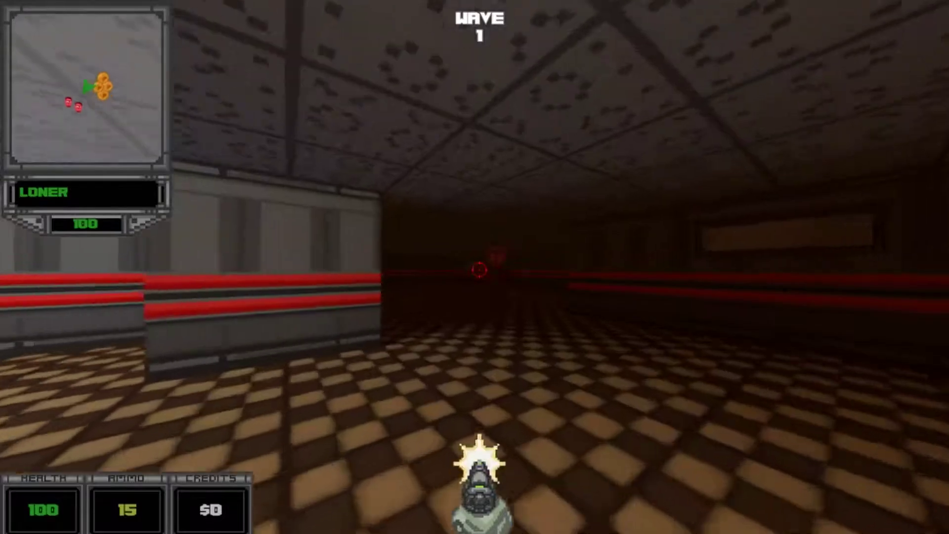
click(479, 269)
key(s)
click(479, 270)
click(479, 269)
click(479, 270)
key(r)
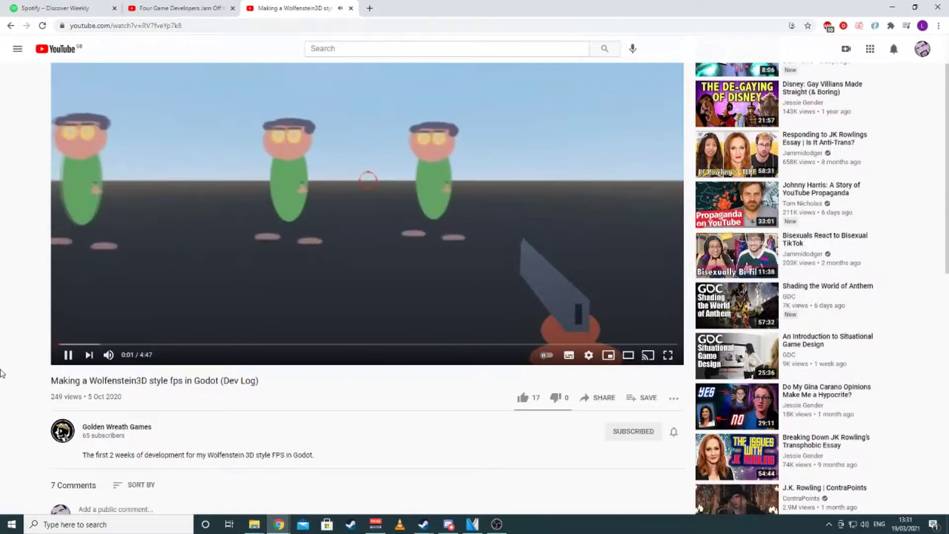
scroll(3, 373, up, 1)
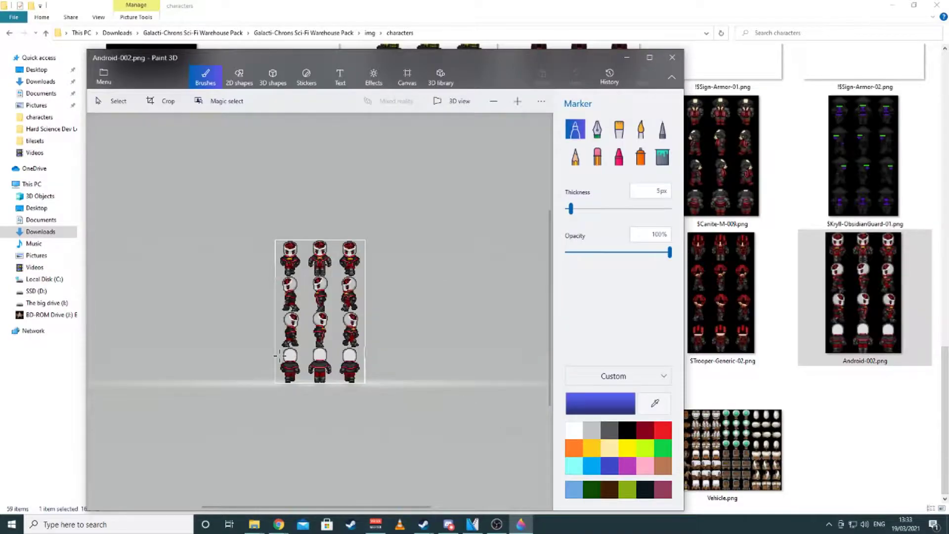
Step: Examine the character sprite sheets Android-002.png and Monster-001.png up close in Paint 3D
scroll(279, 355, up, 5)
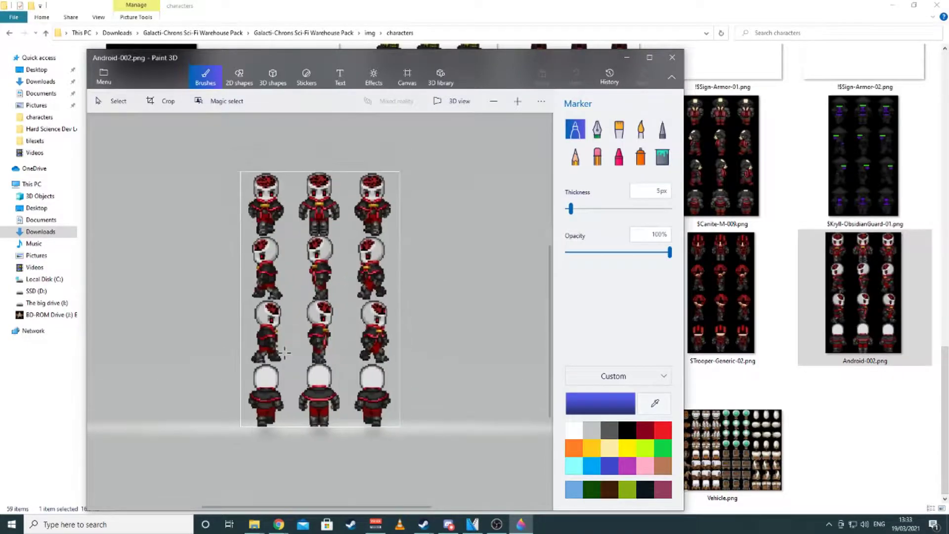
scroll(351, 279, up, 2)
scroll(344, 341, down, 2)
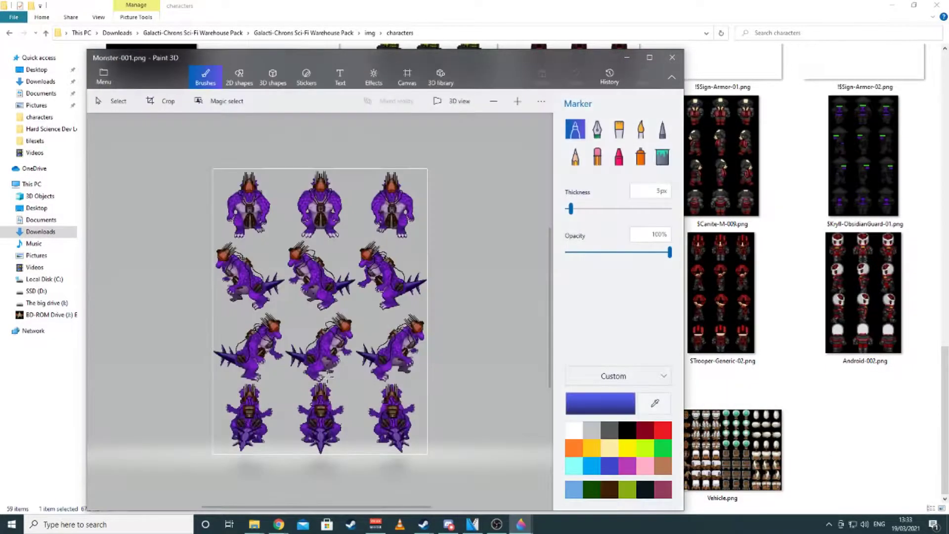
scroll(319, 271, down, 3)
scroll(319, 271, up, 3)
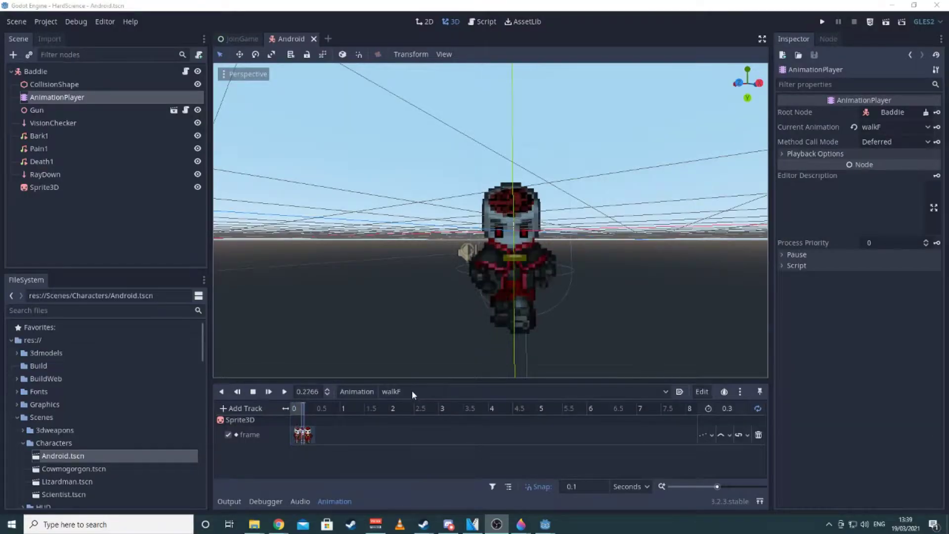
Step: Preview the Android character's walkB and walkL animations in Godot
click(411, 390)
click(402, 471)
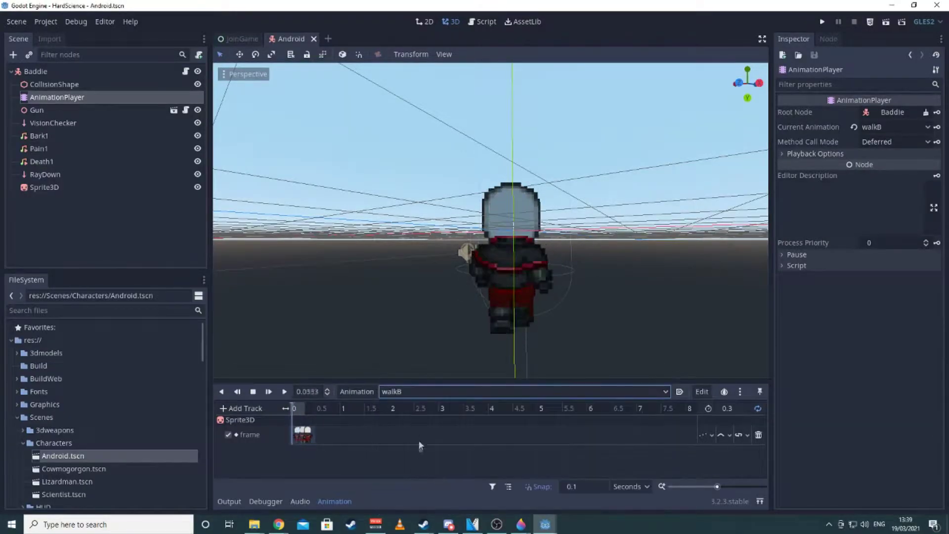
click(422, 391)
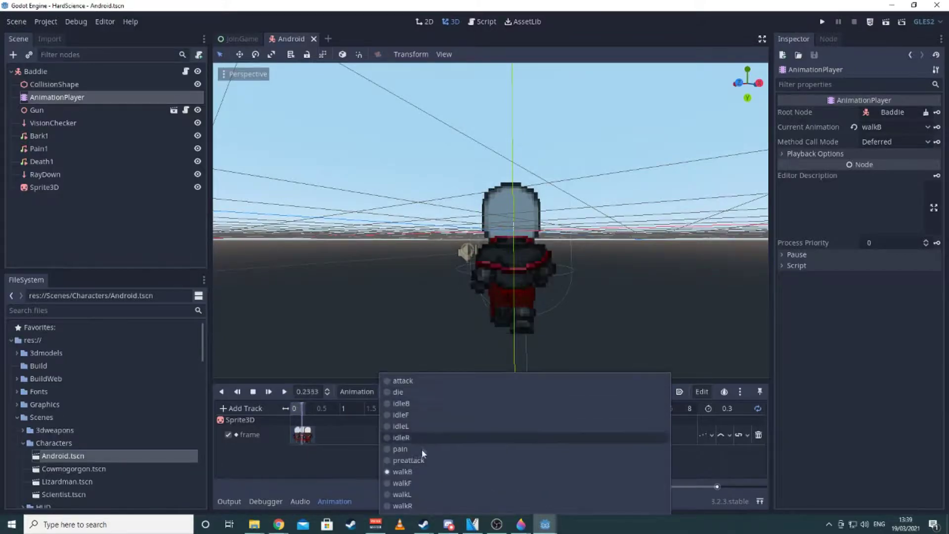
click(419, 499)
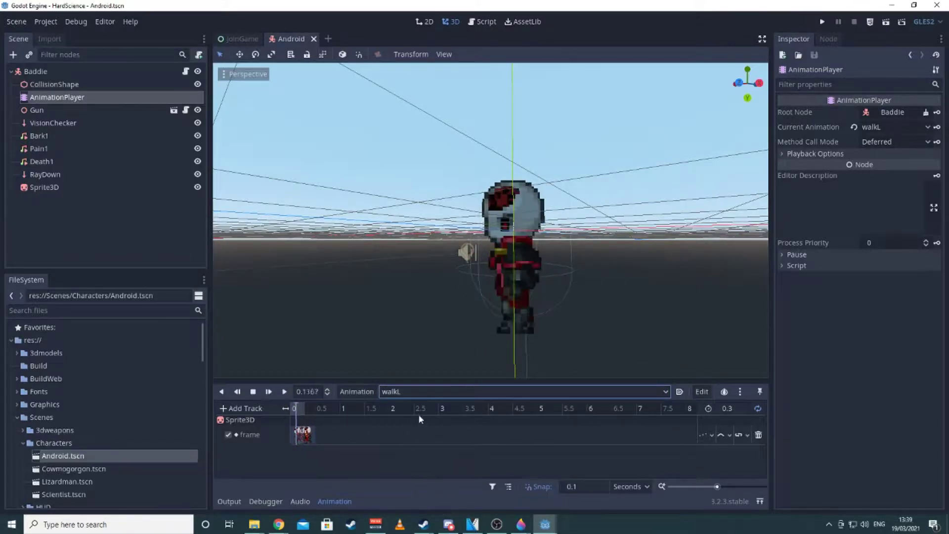
click(413, 391)
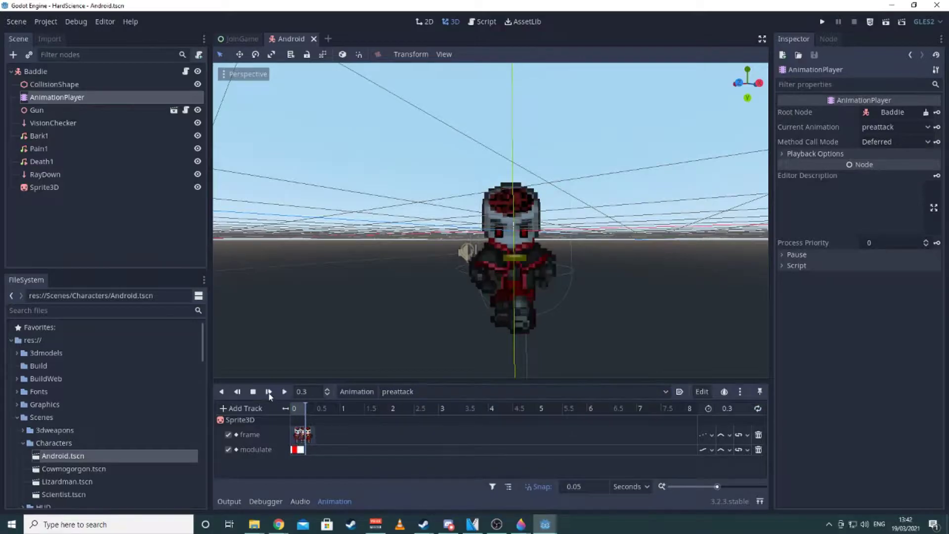
Step: Switch from the preattack animation to the Android's attack and pain animations and play them from the start
click(391, 392)
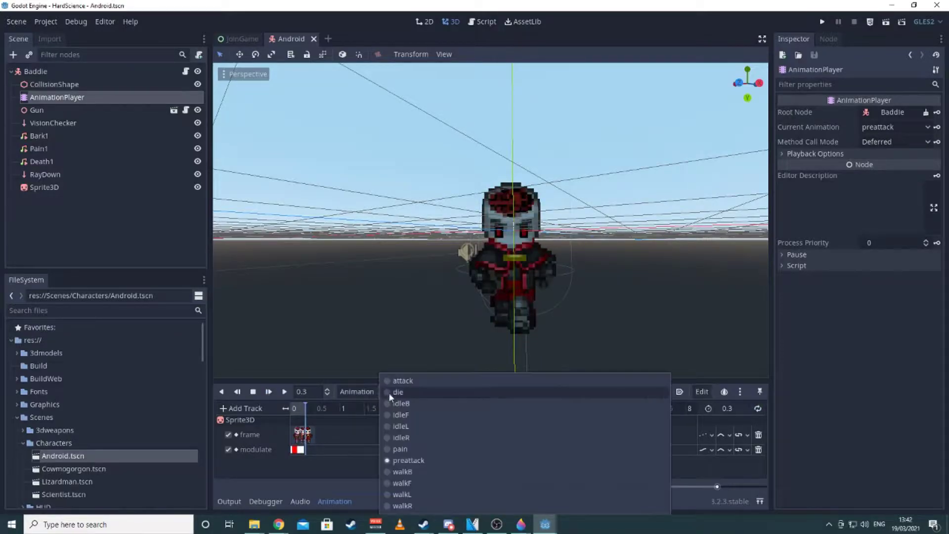
click(395, 394)
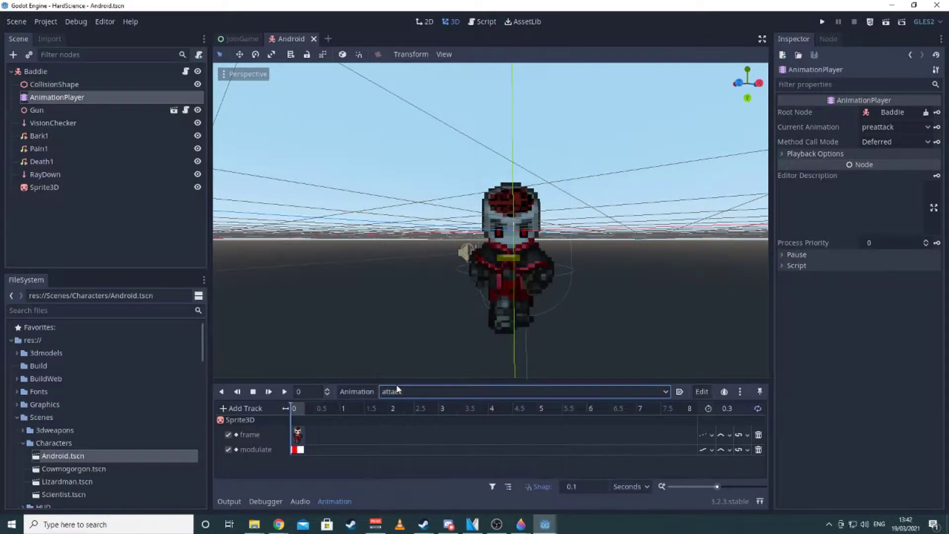
click(269, 392)
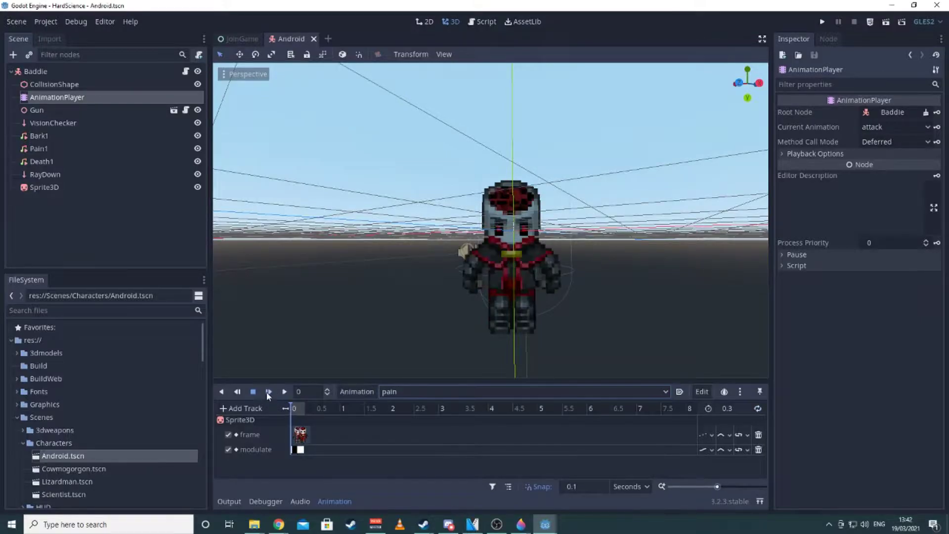
click(268, 392)
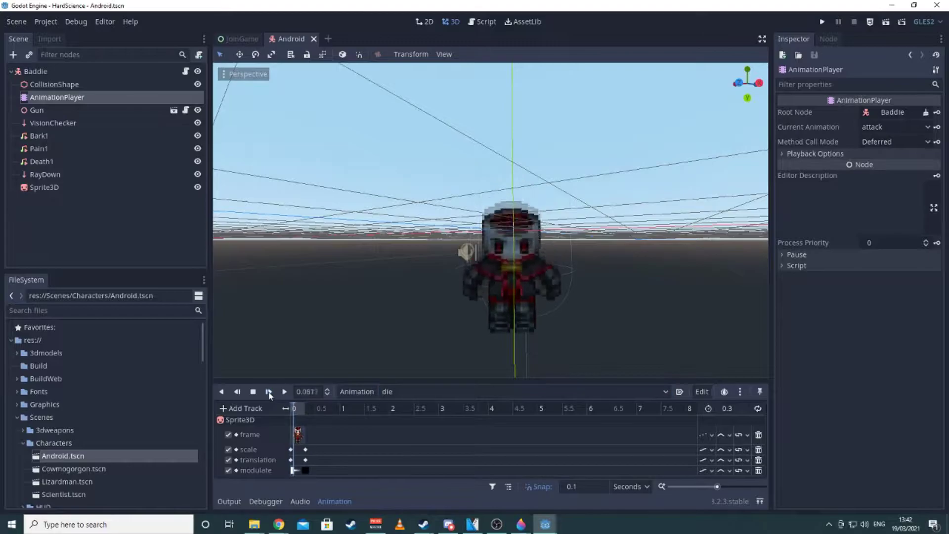
Step: Play the Android's die animation forwards and backwards, and replay the attack animation
click(269, 392)
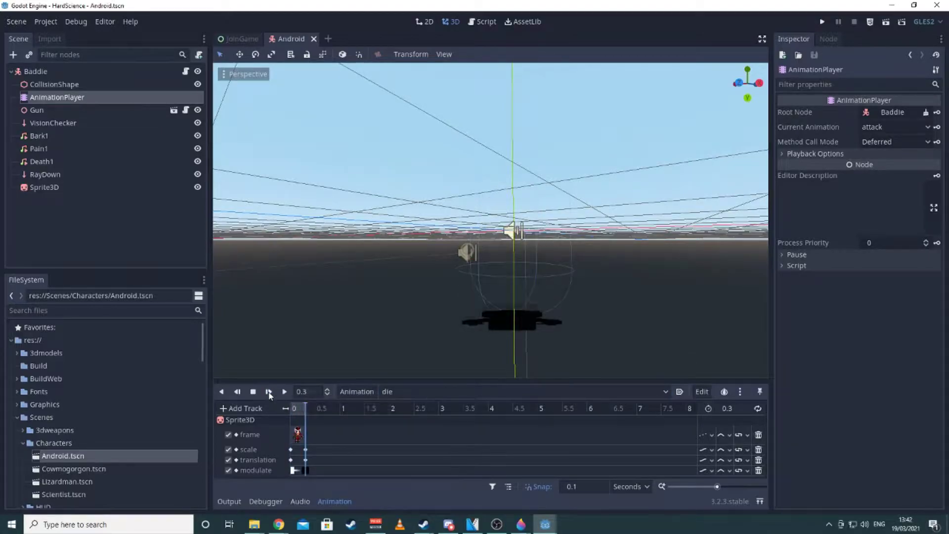
click(238, 392)
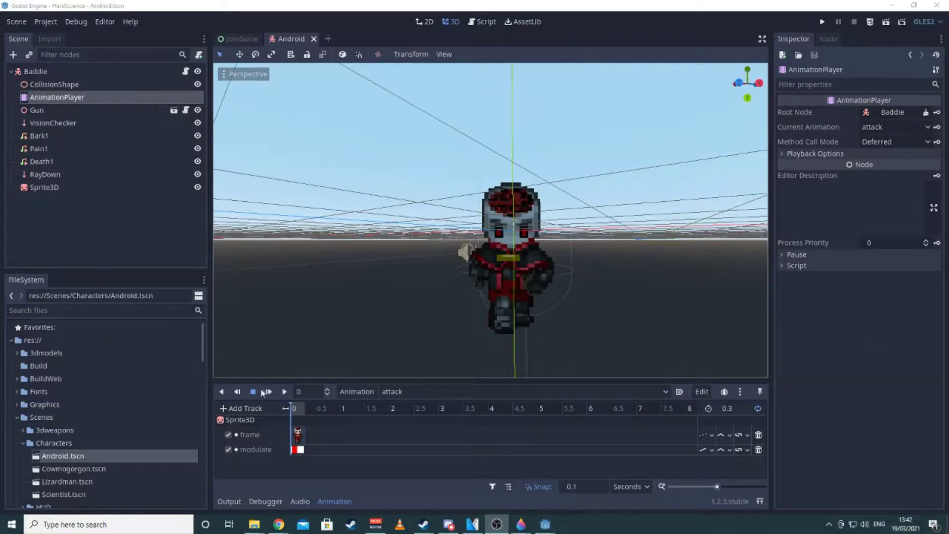
click(268, 392)
click(421, 390)
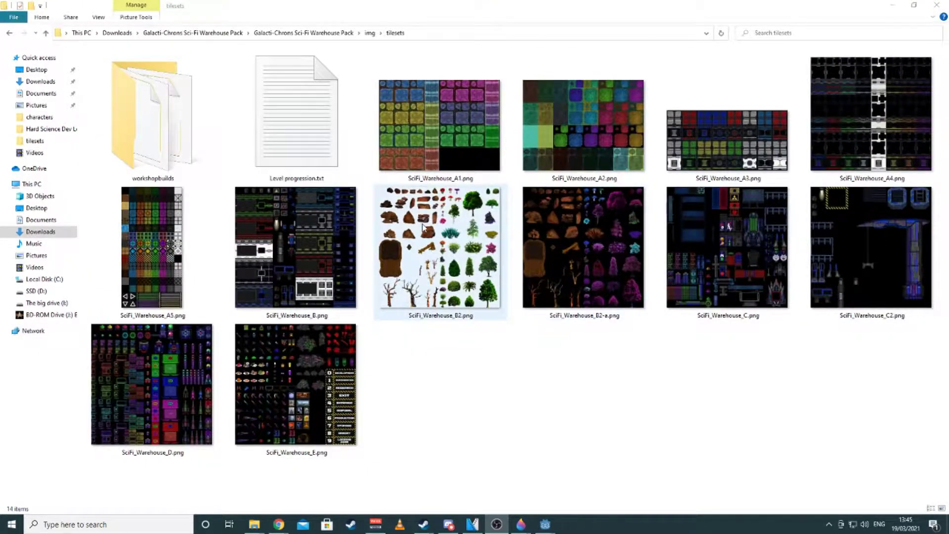
Step: Open the SciFi_Warehouse_A2.png and SciFi_Warehouse_B2.png tilesets in Paint 3D and examine the A2 ground tiles up close
click(433, 142)
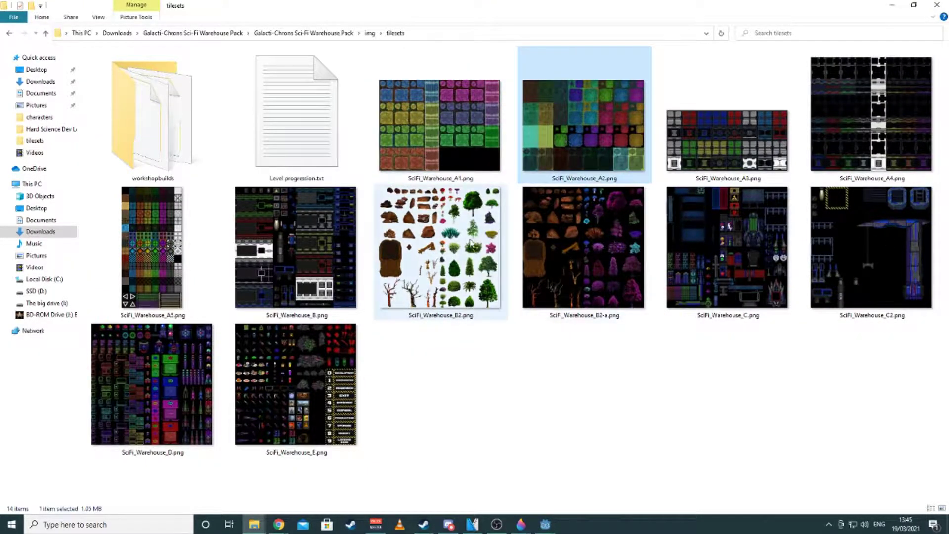
click(495, 230)
click(521, 527)
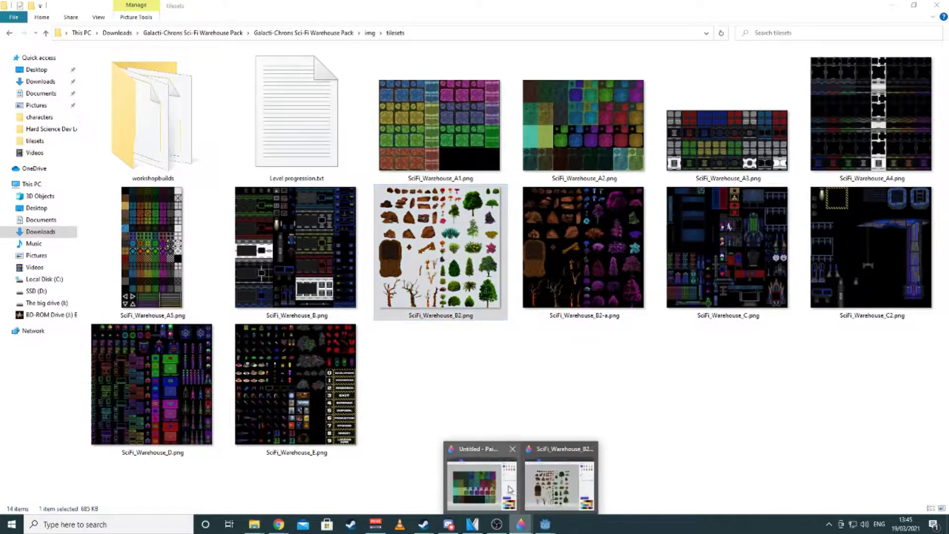
click(507, 487)
scroll(327, 399, up, 1)
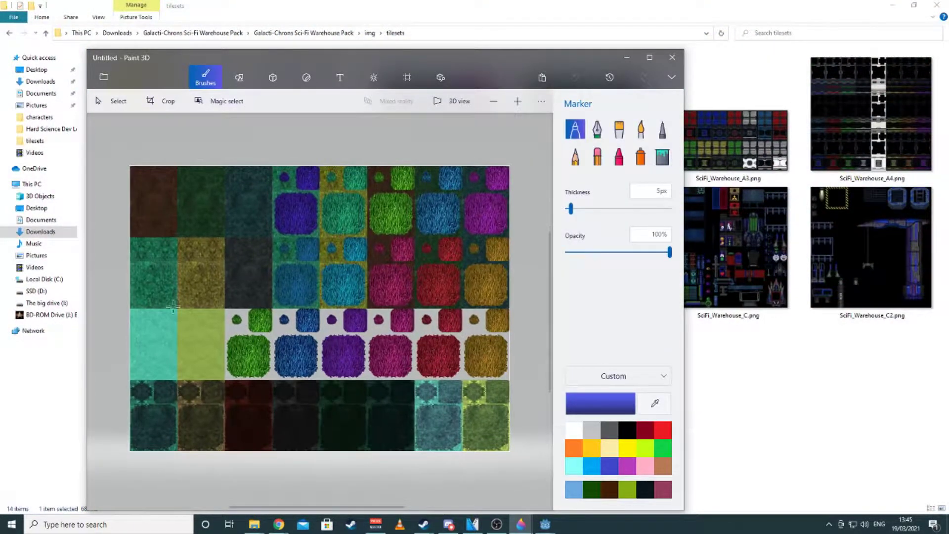
Step: Bring up the SciFi_Warehouse_B2.png tileset and examine its rocks, trees and bushes up close
mouse_move(534, 516)
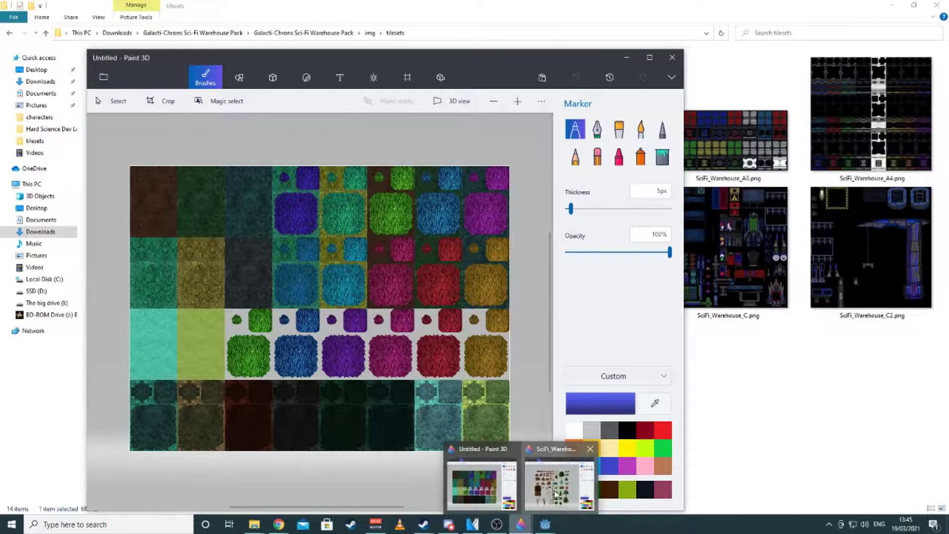
click(556, 490)
scroll(412, 411, up, 4)
scroll(411, 410, down, 3)
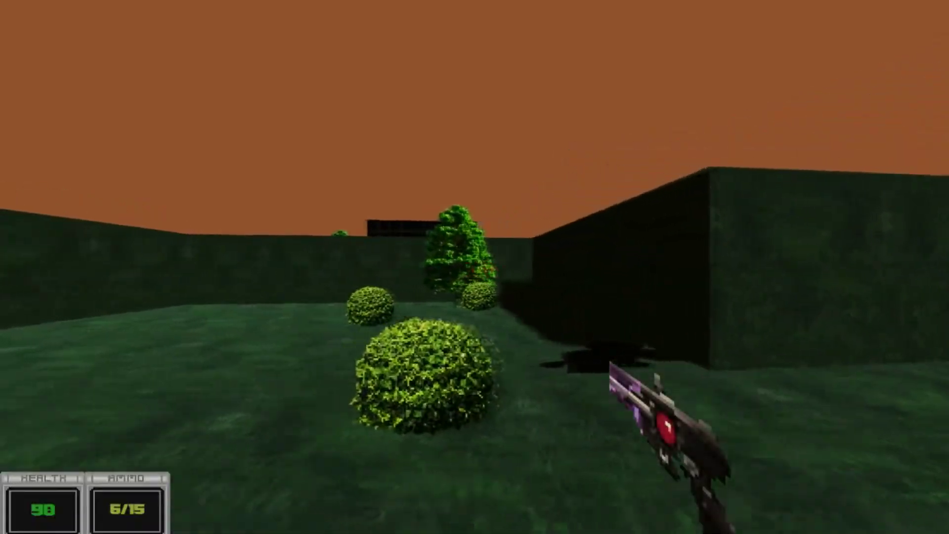
key(w)
key(s)
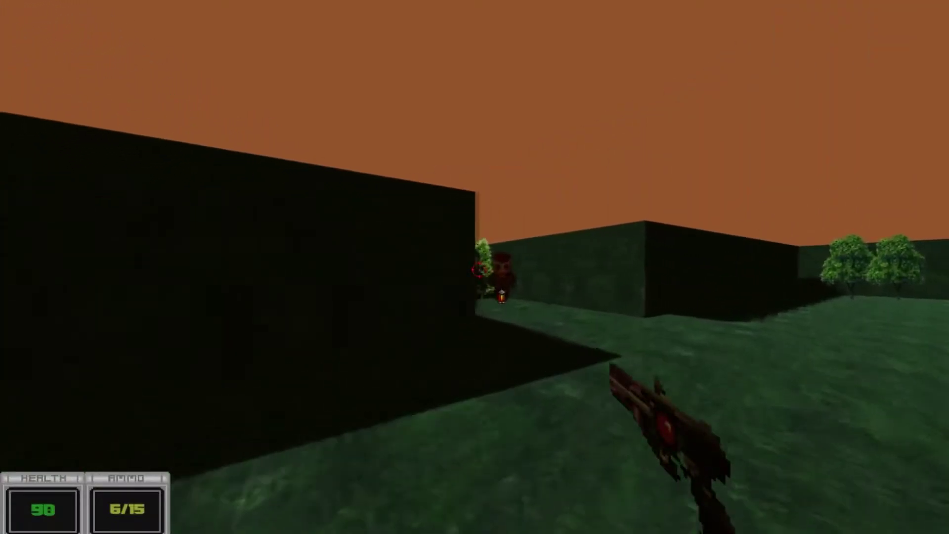
click(479, 269)
click(479, 270)
click(479, 270)
click(478, 270)
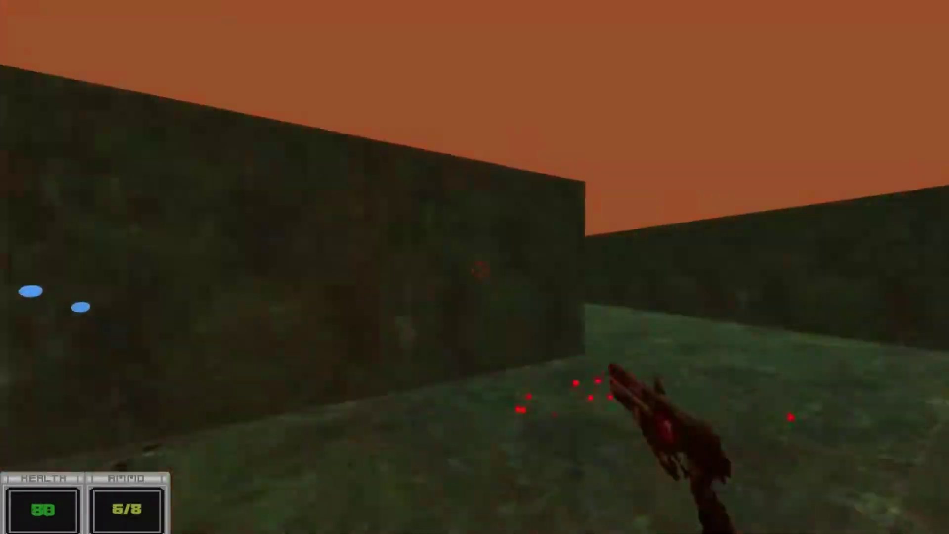
click(478, 269)
click(479, 269)
click(479, 270)
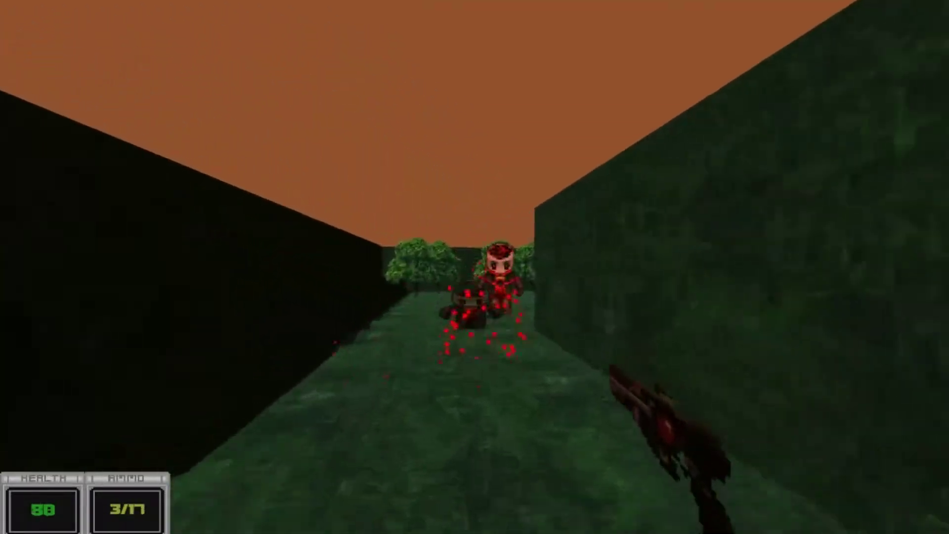
click(479, 269)
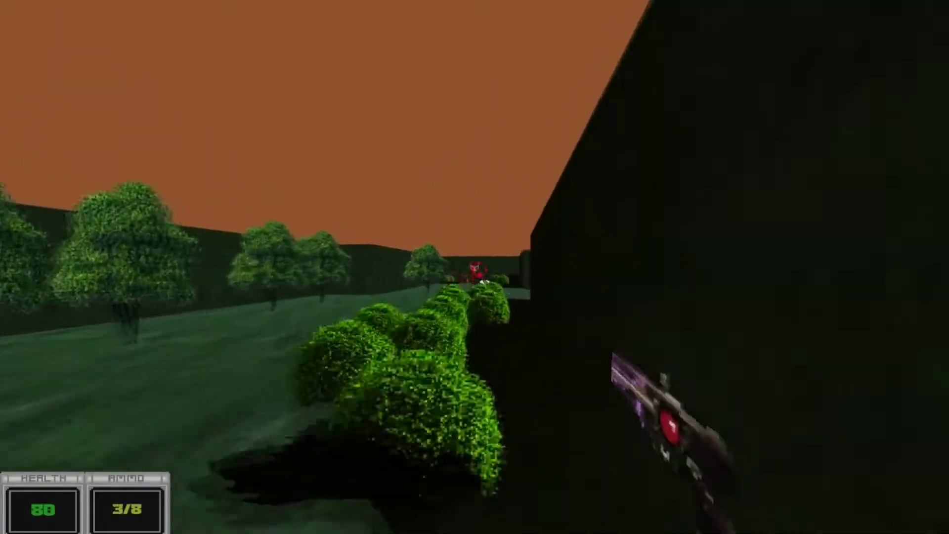
key(w)
click(478, 269)
click(479, 269)
key(r)
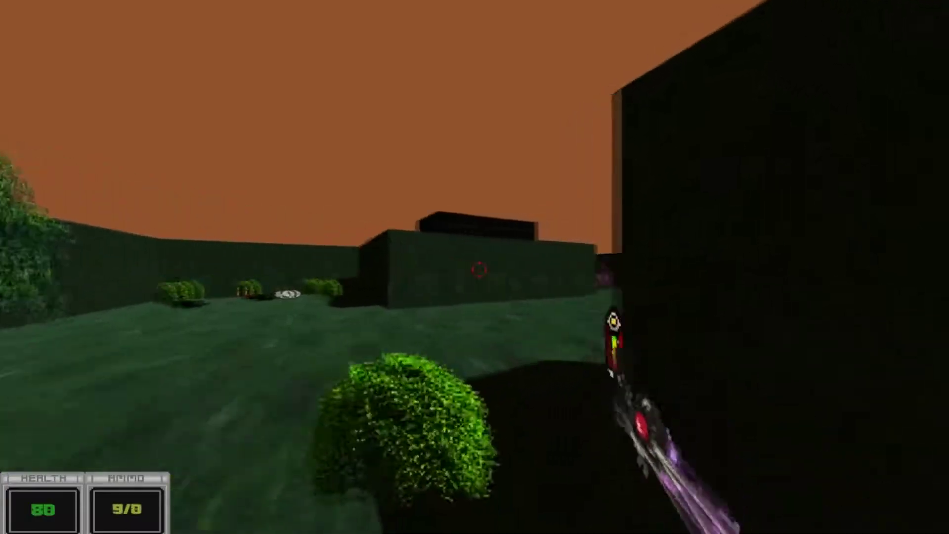
key(a)
key(s)
click(479, 270)
click(479, 269)
click(479, 269)
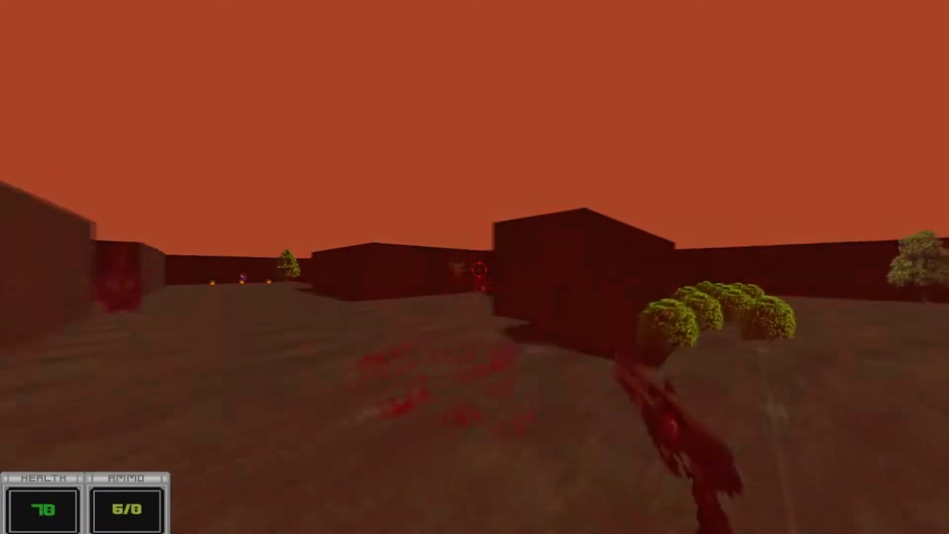
click(479, 270)
key(w)
click(479, 269)
click(479, 270)
key(s)
click(479, 269)
click(479, 269)
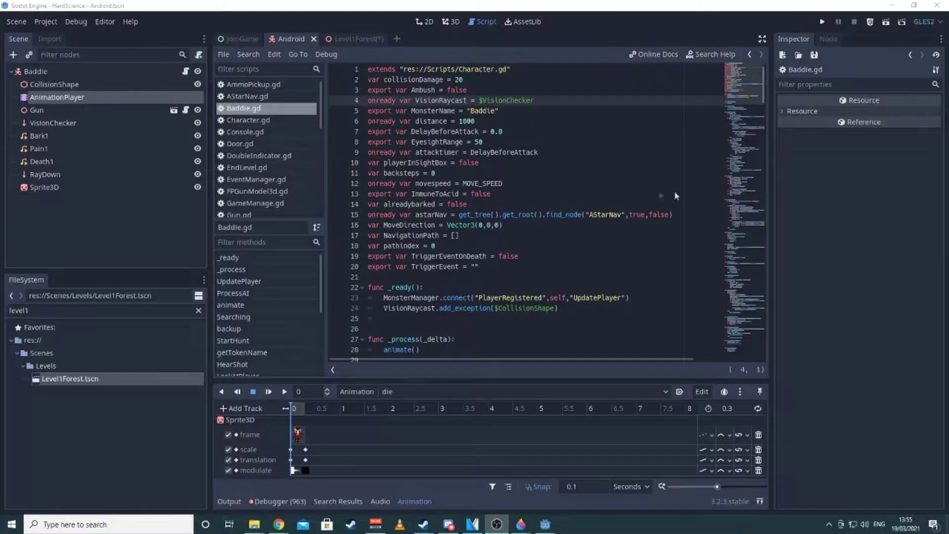
Step: Highlight the Ambush variable in Baddie.gd and inspect the Ambush setting on the two Android enemies in Level1Forest
click(428, 90)
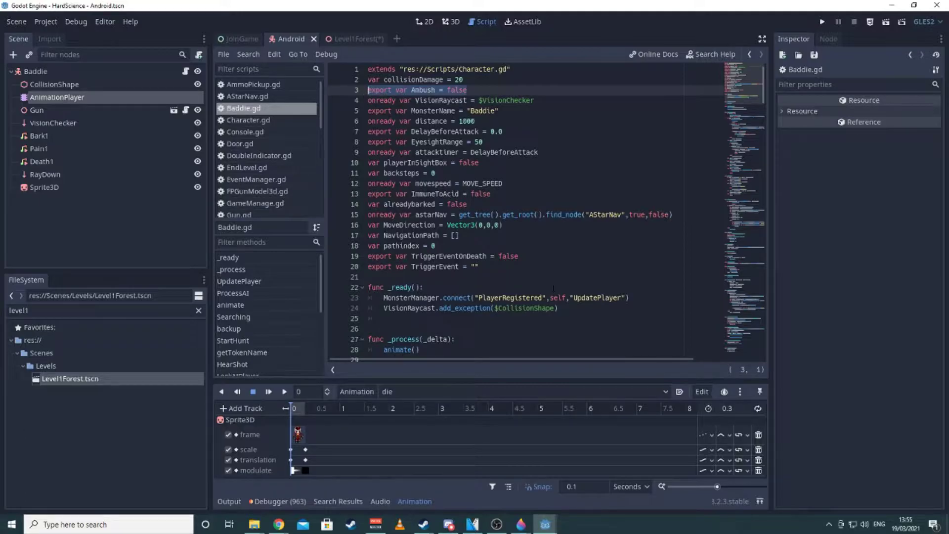
key(ctrl+f)
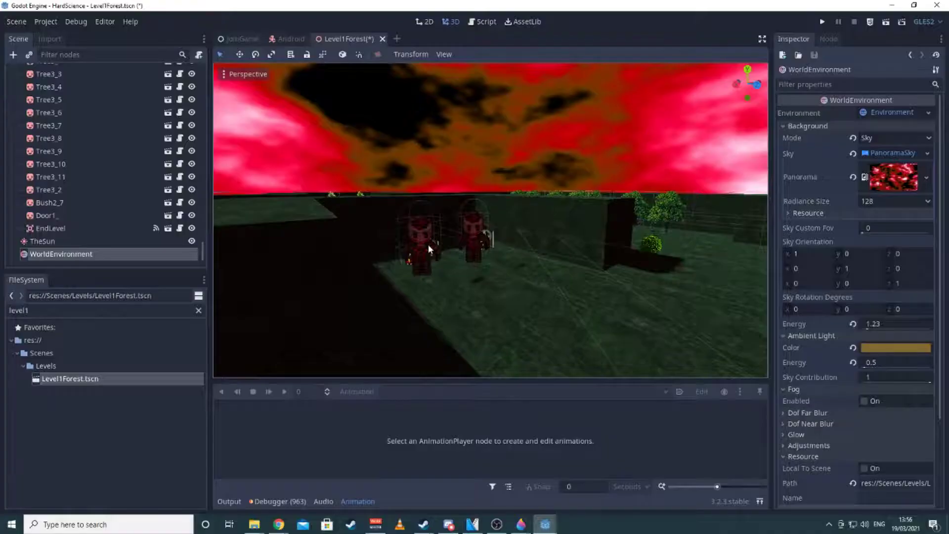
click(427, 244)
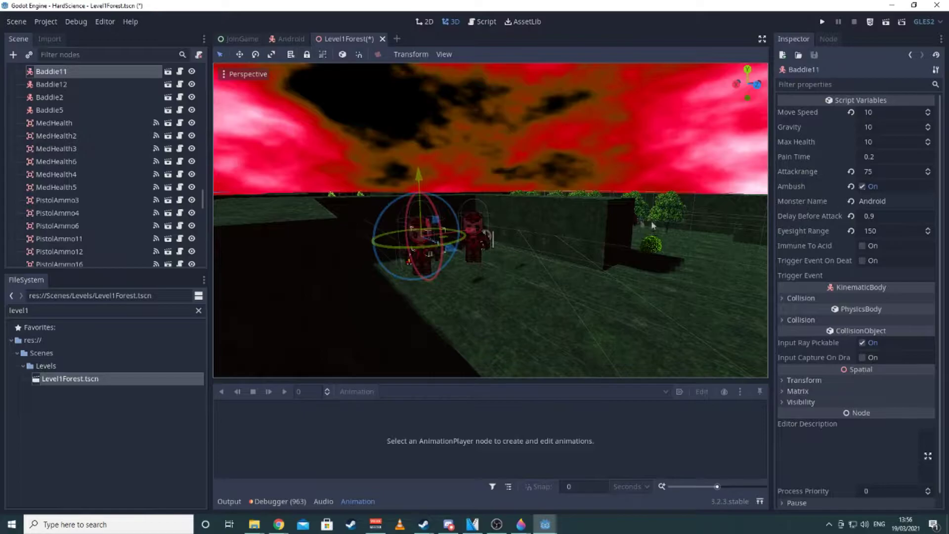
click(480, 246)
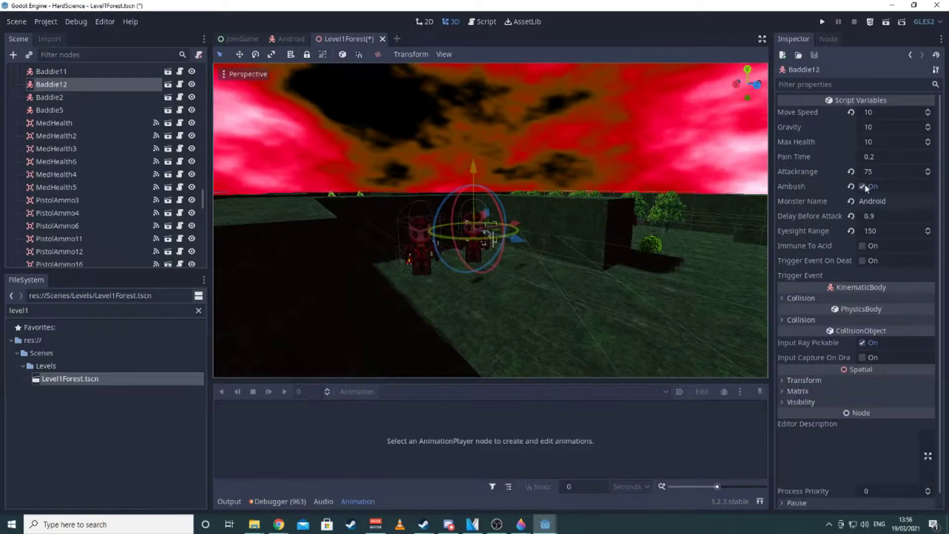
Step: Fly across the forest level and select the purple enemy standing beside the yellow flower bushes
right_drag(654, 244, 327, 210)
key(w)
right_drag(454, 153, 580, 271)
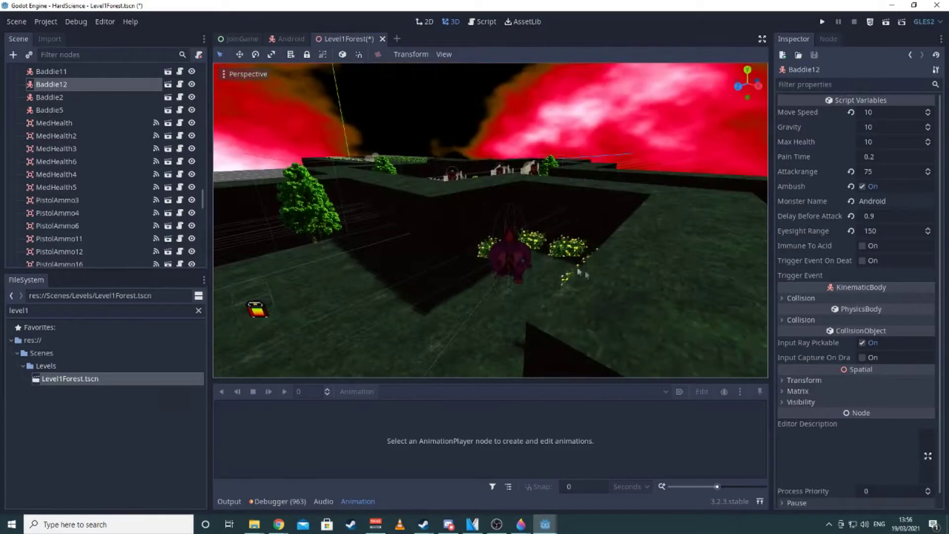
click(518, 256)
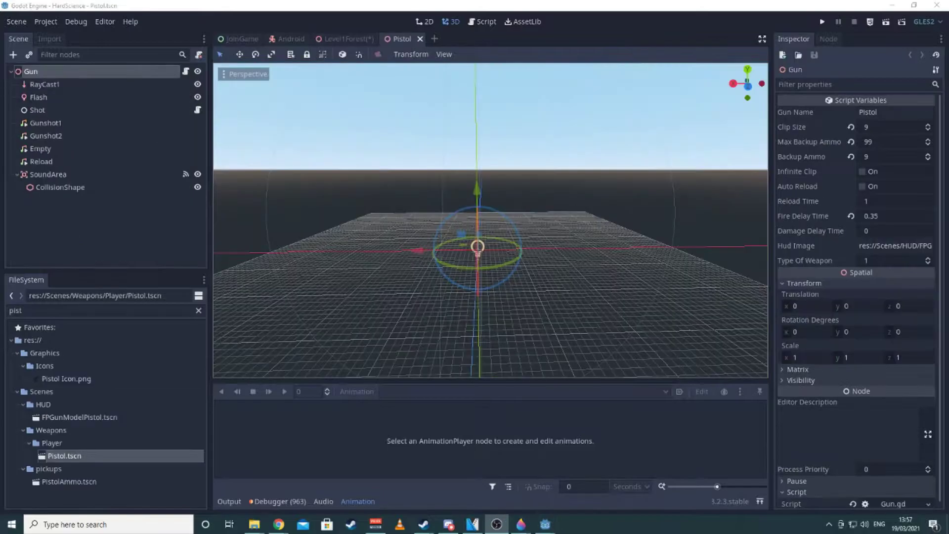
Step: Inspect the Max Backup Ammo property in the Pistol scene and open the Gun node's script
click(878, 140)
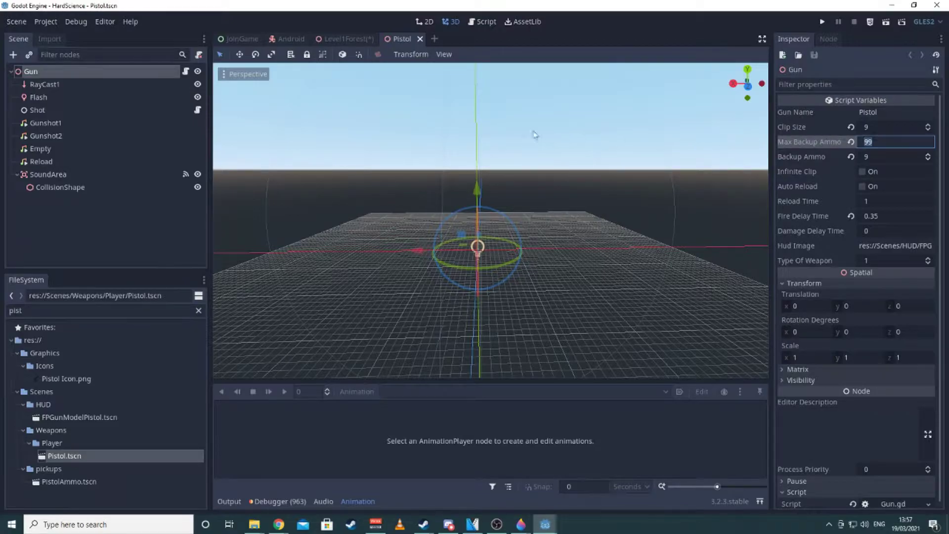
click(186, 72)
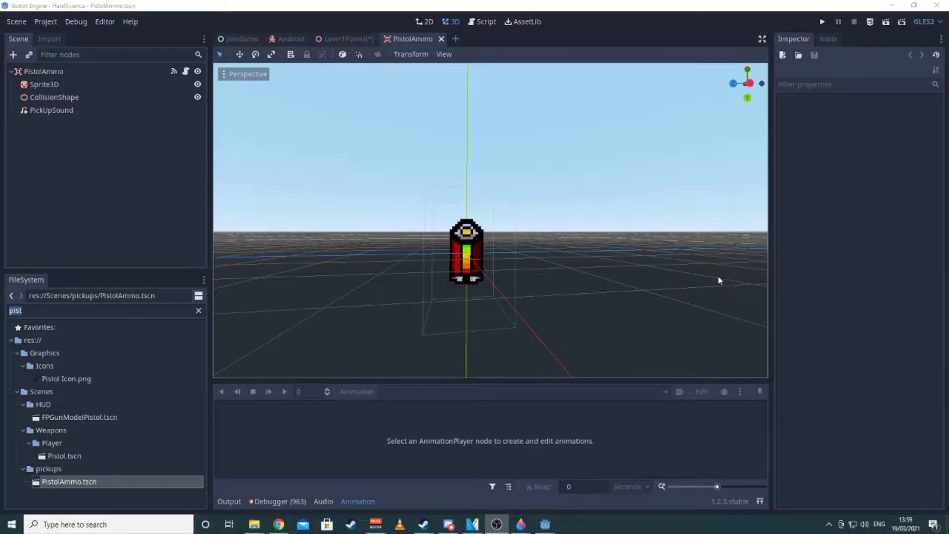
Step: Examine the PistolAmmo pickup in 3D and view the GainAmmo check in its AmmoPickup.gd script
middle_drag(720, 280, 483, 200)
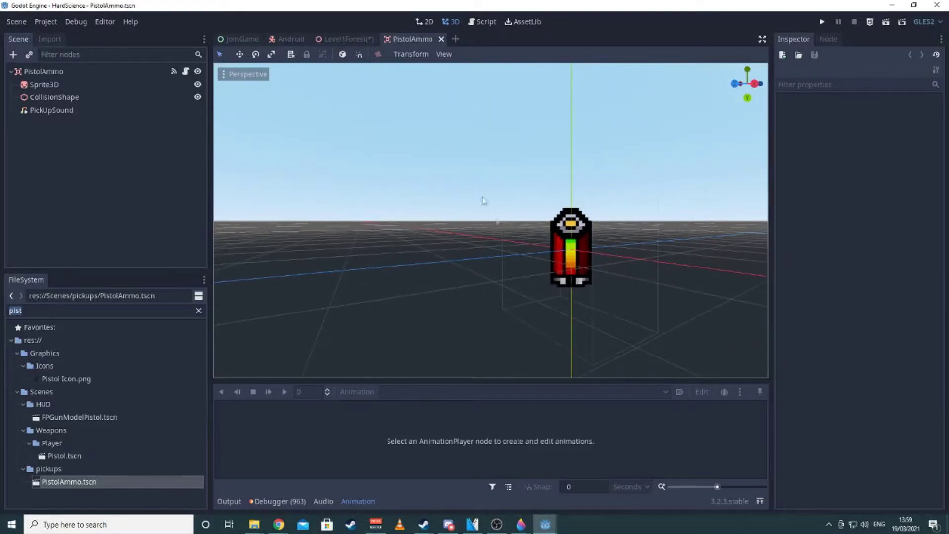
click(482, 21)
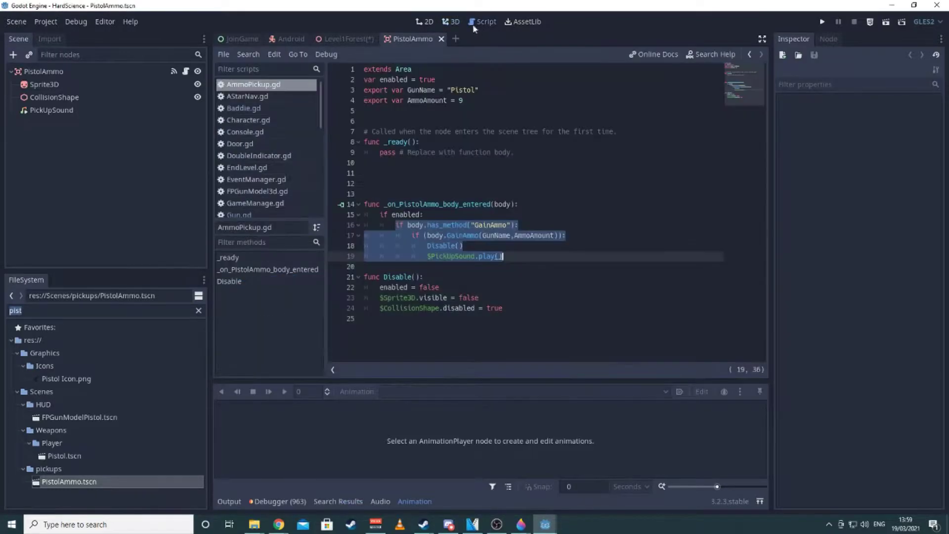
click(459, 225)
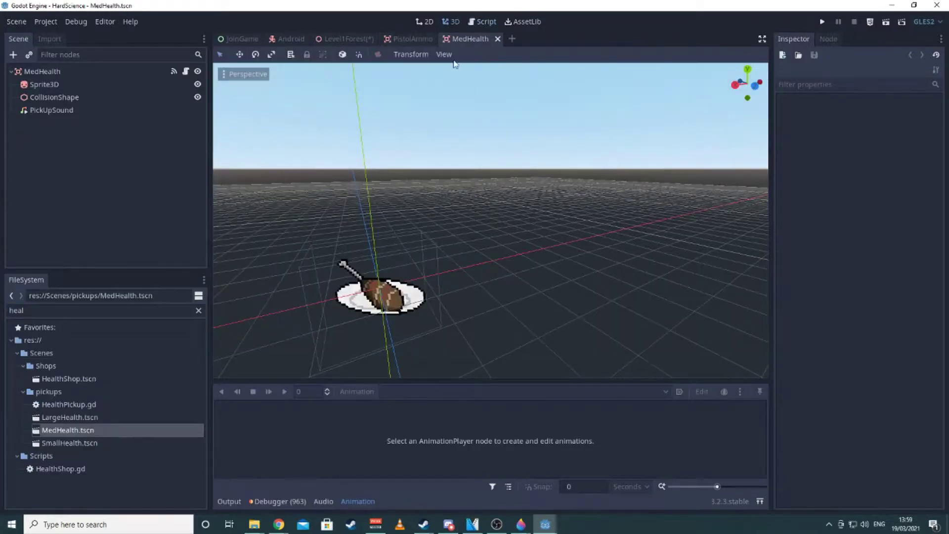
Step: Examine the food plate in the MedHealth scene, and compare the SmallHealth, MedHealth and LargeHealth pickup scenes
mouse_move(544, 223)
middle_down()
mouse_move(474, 257)
mouse_move(445, 237)
middle_up()
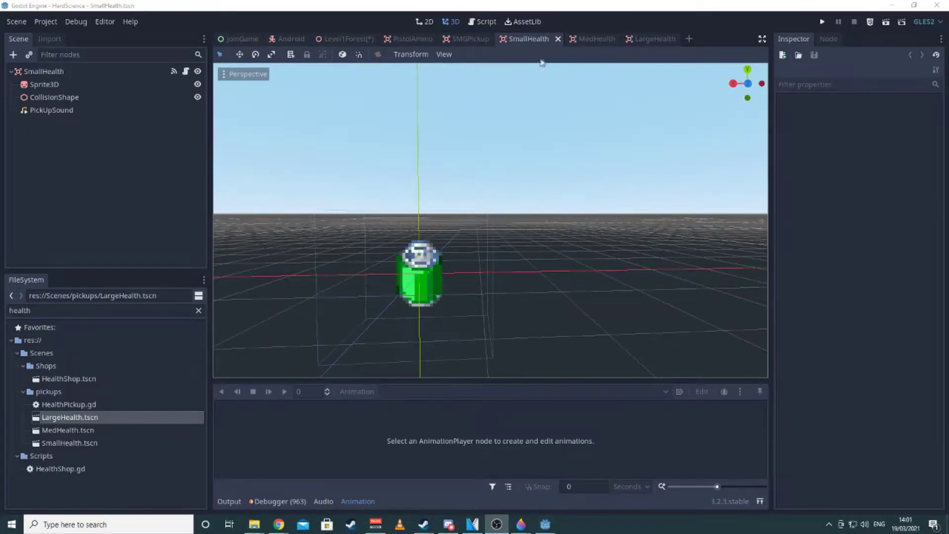
click(590, 39)
click(653, 38)
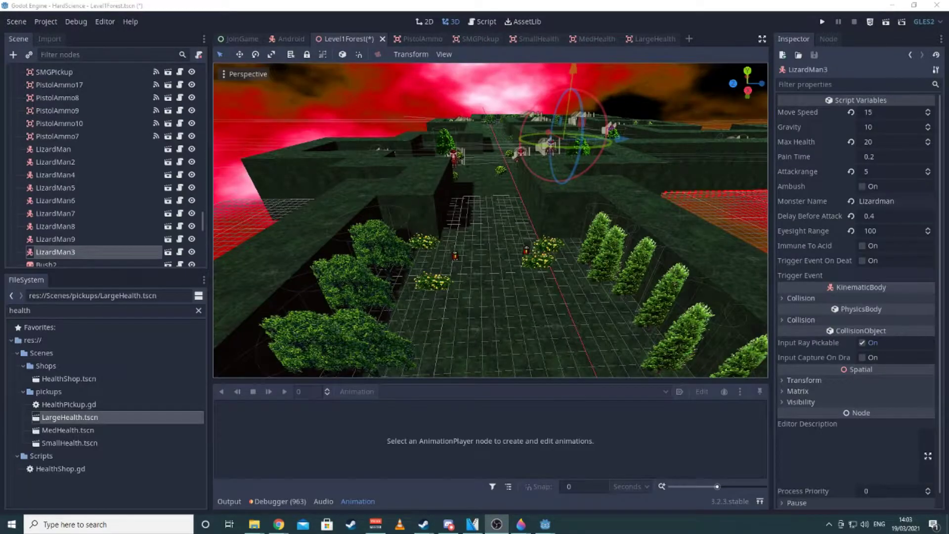
Step: Fly through Level1Forest in the 3D view to examine its corridors, trees, enemies and pickups
key(w)
right_drag(490, 220, 491, 123)
key(w)
right_drag(491, 220, 797, 255)
key(w)
key(w)
key(w)
key(w)
key(w)
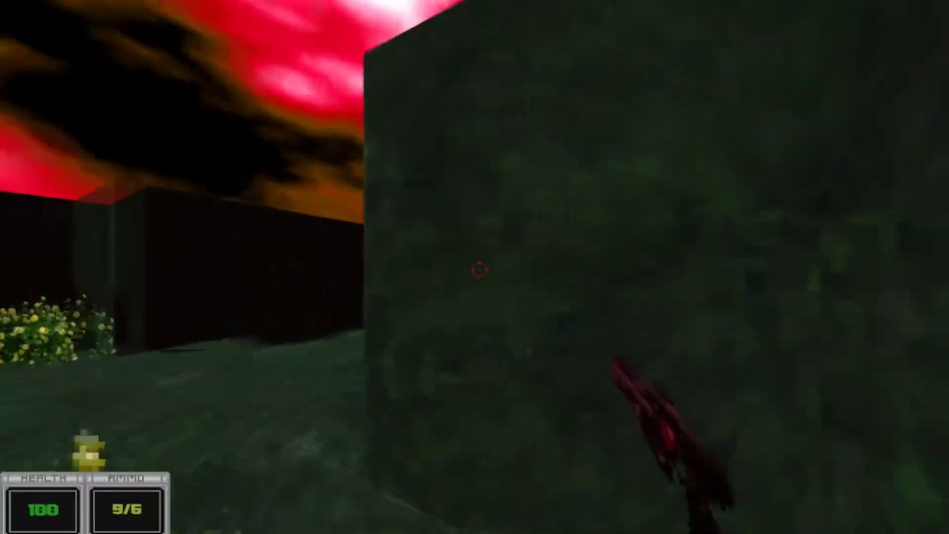
Step: Playtest the forest level by collecting the pistol ammo near the start, shooting the first Android and reloading
key(w)
click(474, 267)
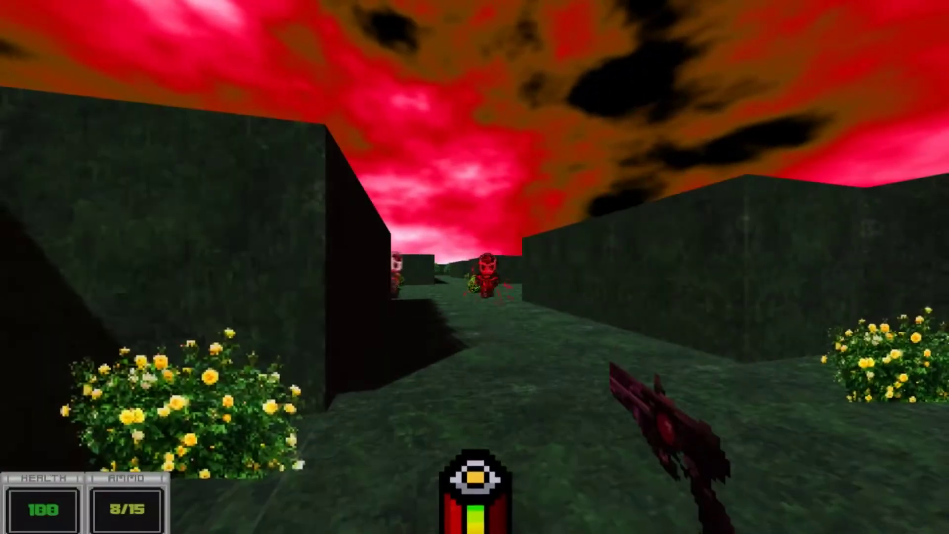
key(w)
click(479, 269)
click(478, 269)
key(r)
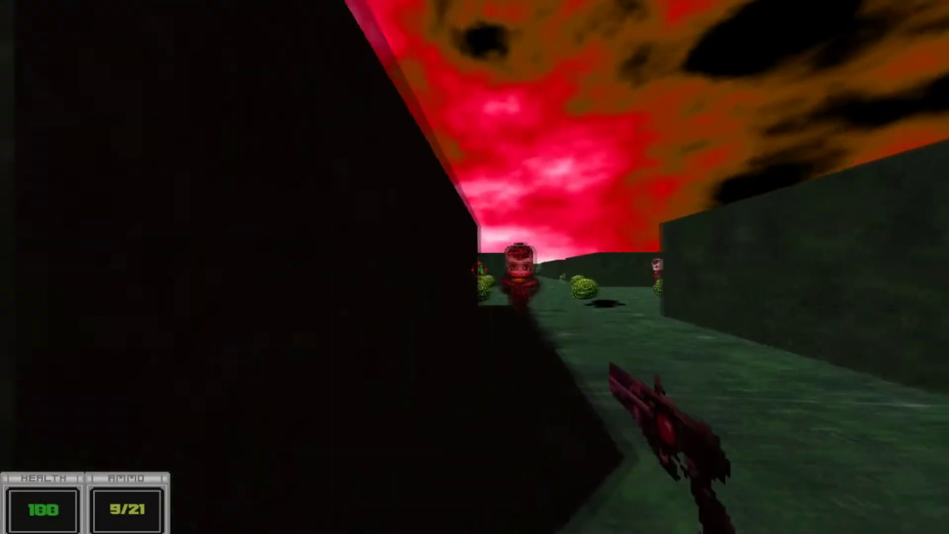
Step: Advance past the dark wall in the running game, shoot the approaching Android and reload the pistol
key(w)
click(478, 269)
click(478, 270)
click(479, 270)
key(r)
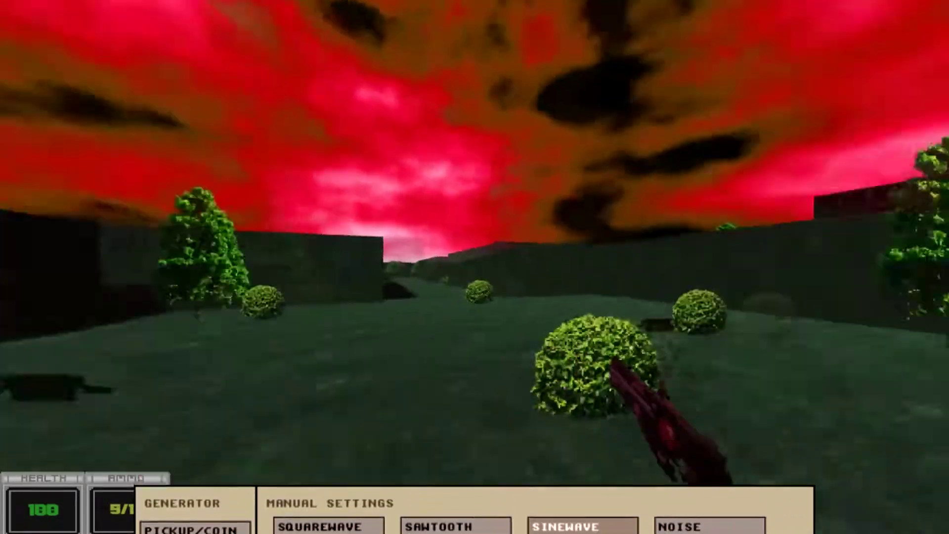
Step: Walk through the bush-filled clearing, collect the pistol ammo beside the wall and follow the long corridor
key(w)
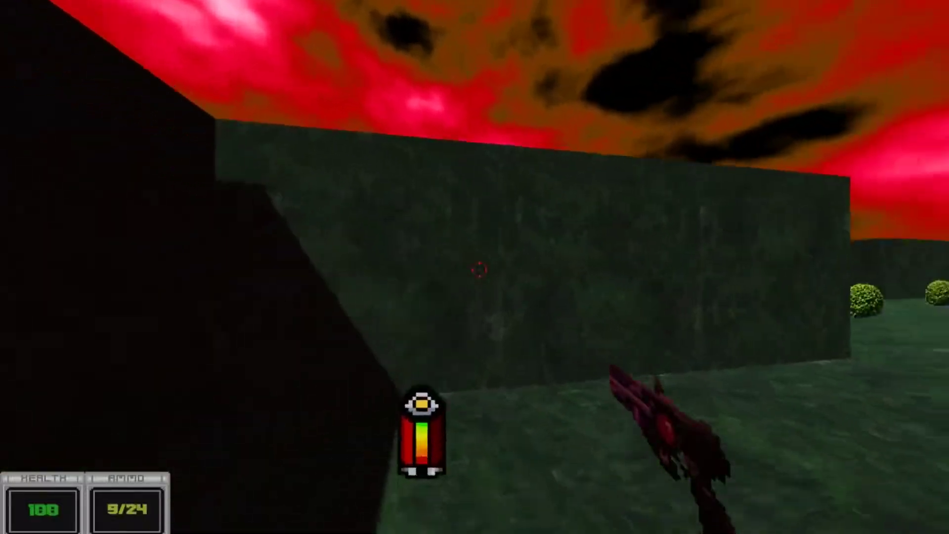
key(w)
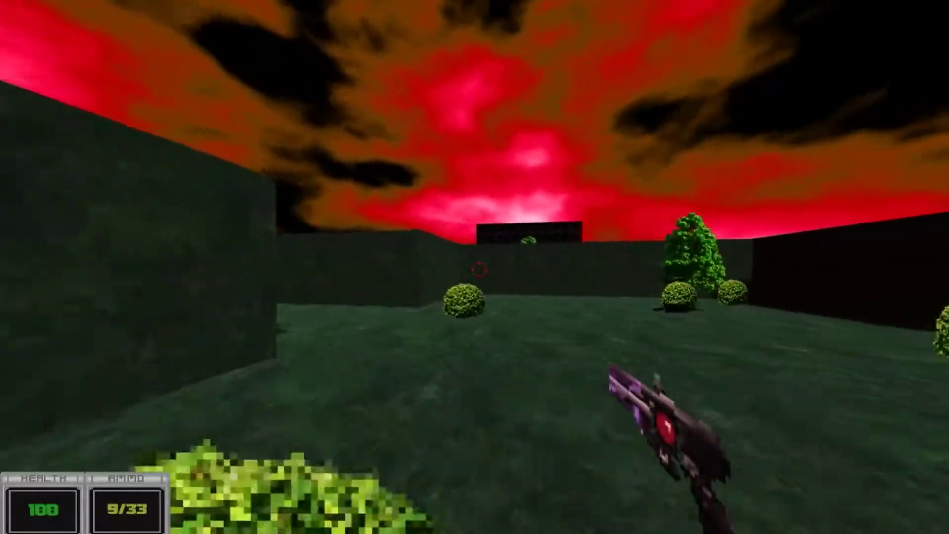
key(w)
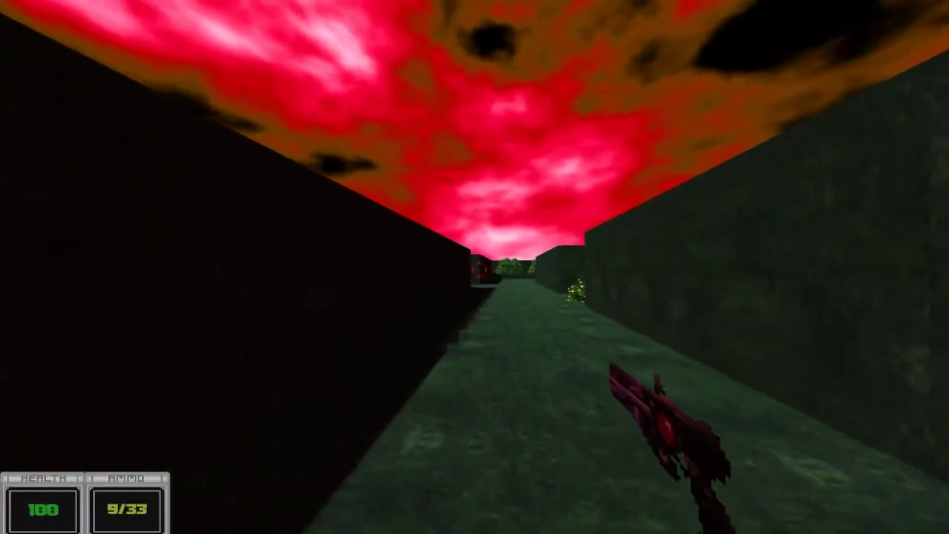
key(w)
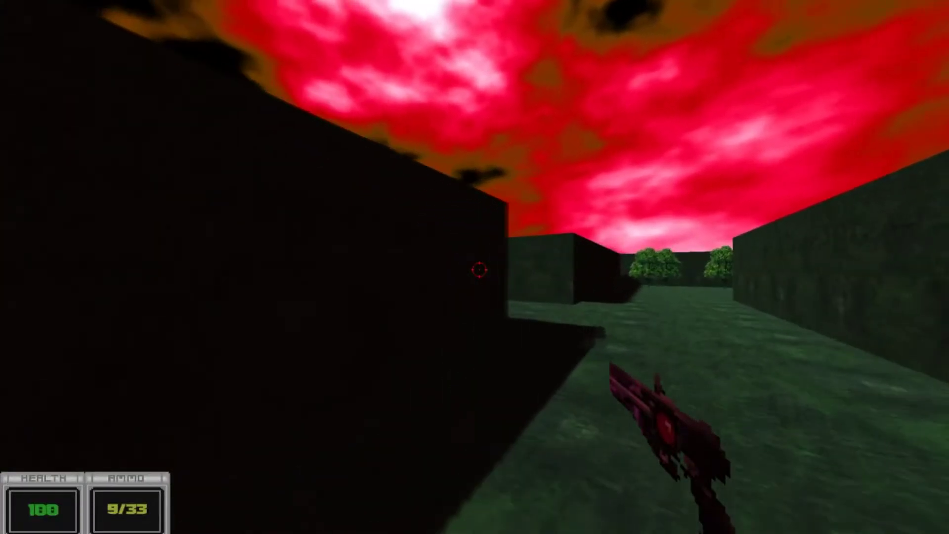
Step: Shoot the Android in front of the two conifers and collect the pistol ammo lying behind it
click(478, 269)
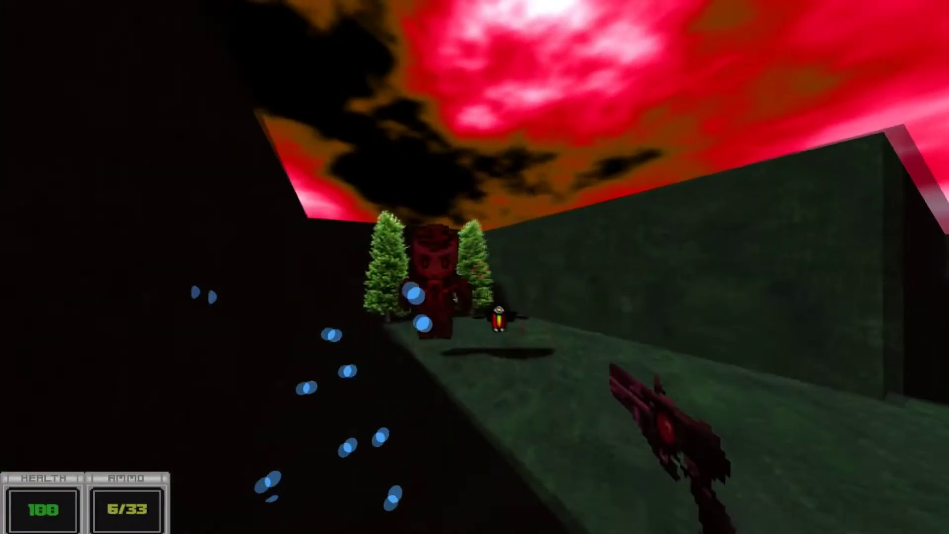
key(w)
key(w)
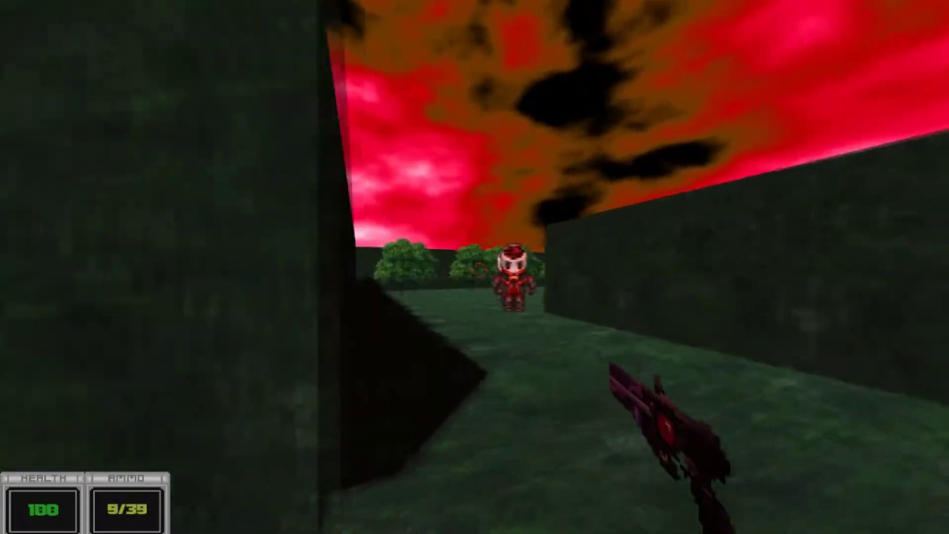
Step: Back away and shoot the Android down the corridor, reload, and collect the ammo between the two health plates
key(s)
click(479, 269)
click(479, 269)
click(479, 269)
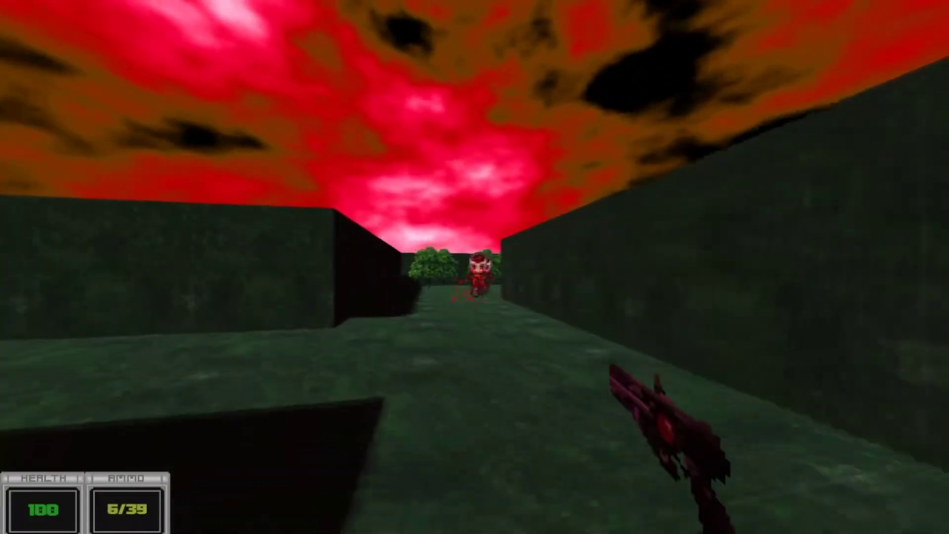
click(479, 269)
click(479, 269)
click(478, 269)
click(478, 269)
key(w)
key(r)
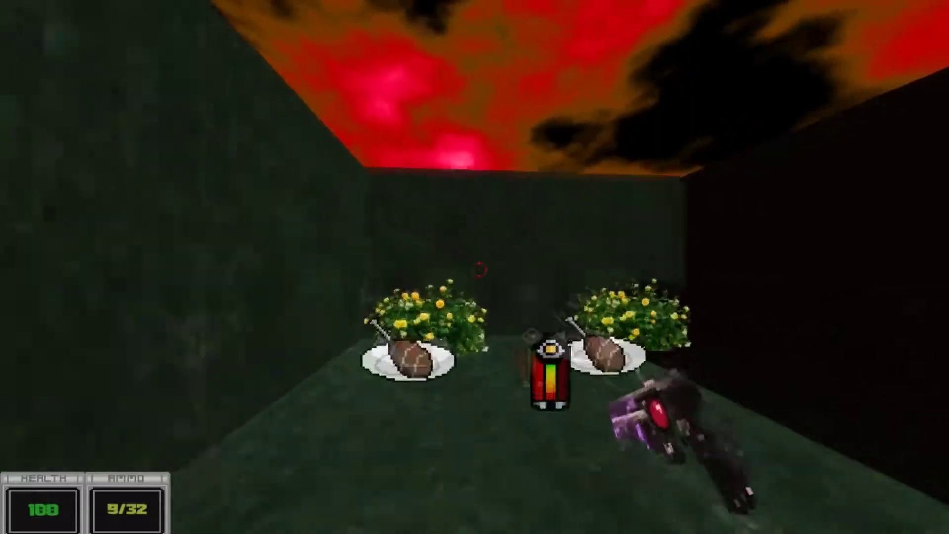
key(w)
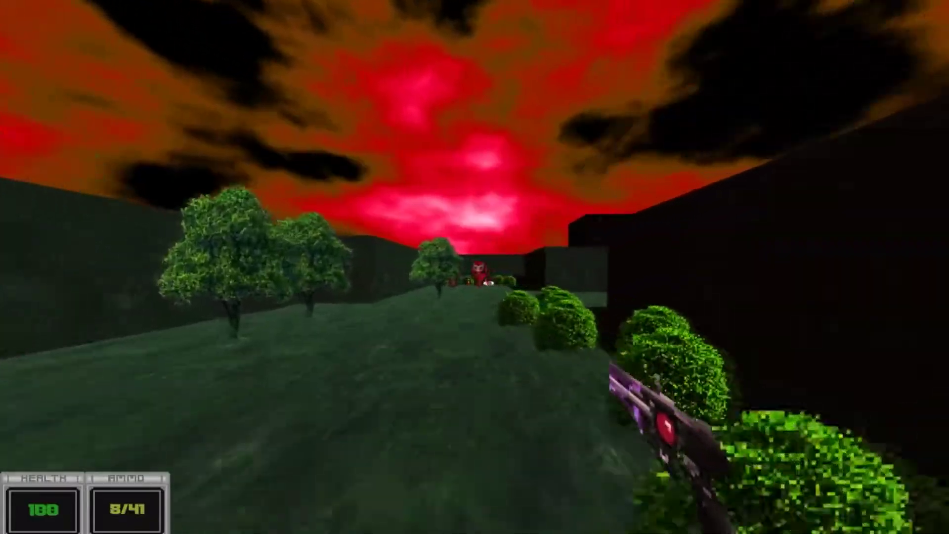
Step: Fire repeatedly at the distant Android across the open field and reload the pistol
click(474, 267)
click(474, 267)
click(474, 267)
click(475, 267)
click(475, 267)
click(475, 267)
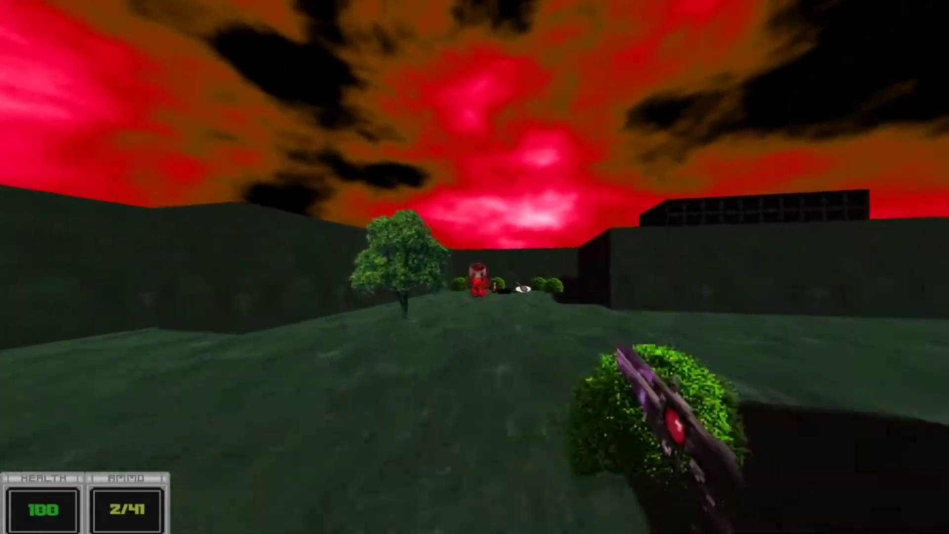
key(r)
Step: Move forward across the field and shoot the large spiky-haired monster with the pistol
key(w)
key(w)
click(475, 267)
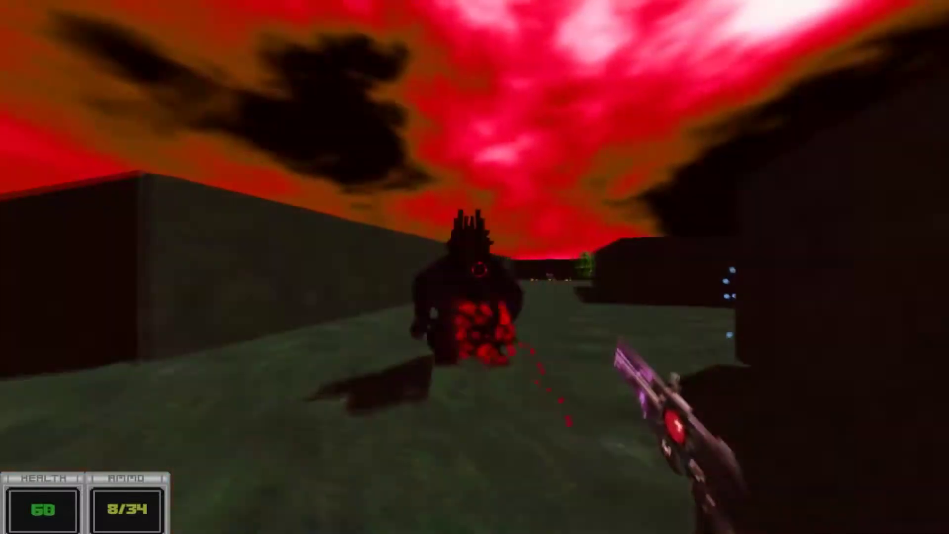
click(475, 267)
click(474, 267)
click(475, 267)
key(w)
click(474, 267)
click(474, 267)
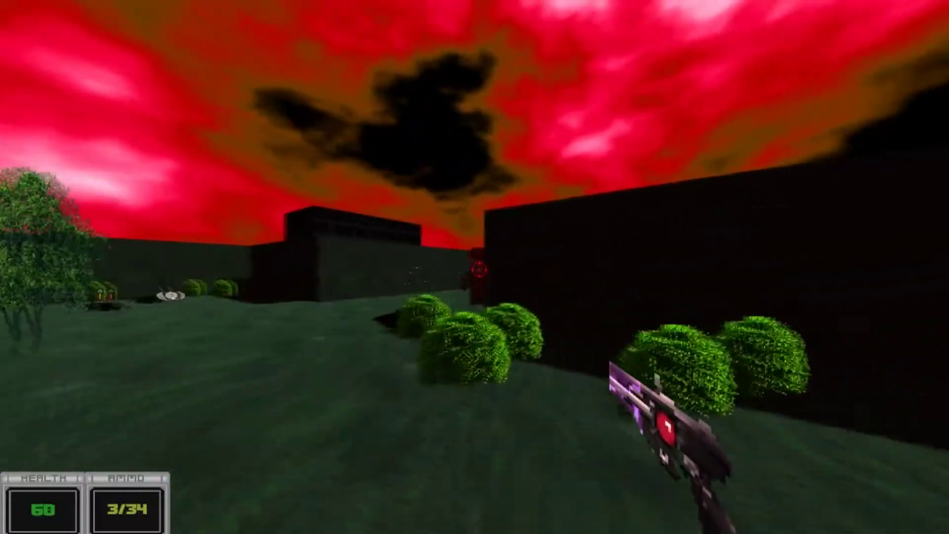
Step: Reload and shoot the Android emerging behind the round bushes until the clip is nearly empty, and reload again
key(r)
click(479, 269)
click(479, 269)
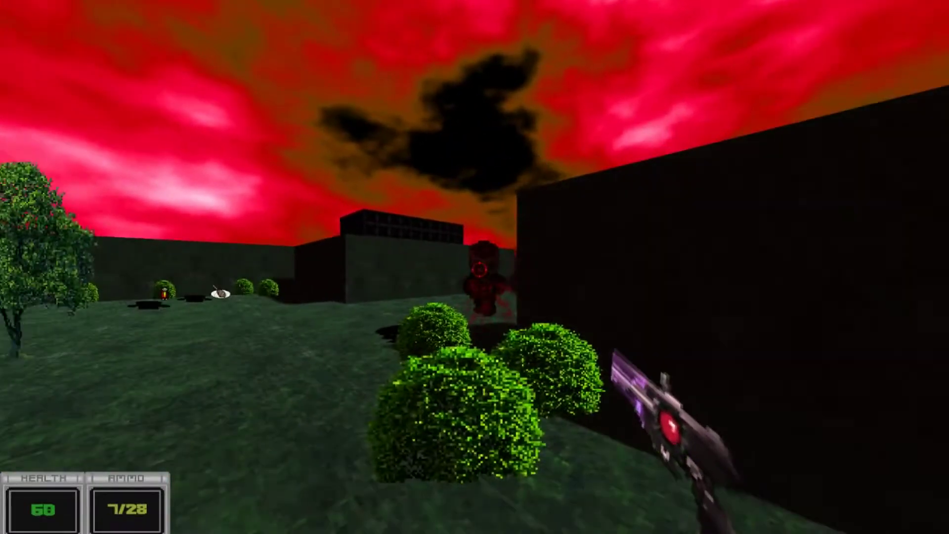
click(480, 269)
click(479, 269)
click(479, 270)
click(479, 270)
click(479, 269)
click(479, 270)
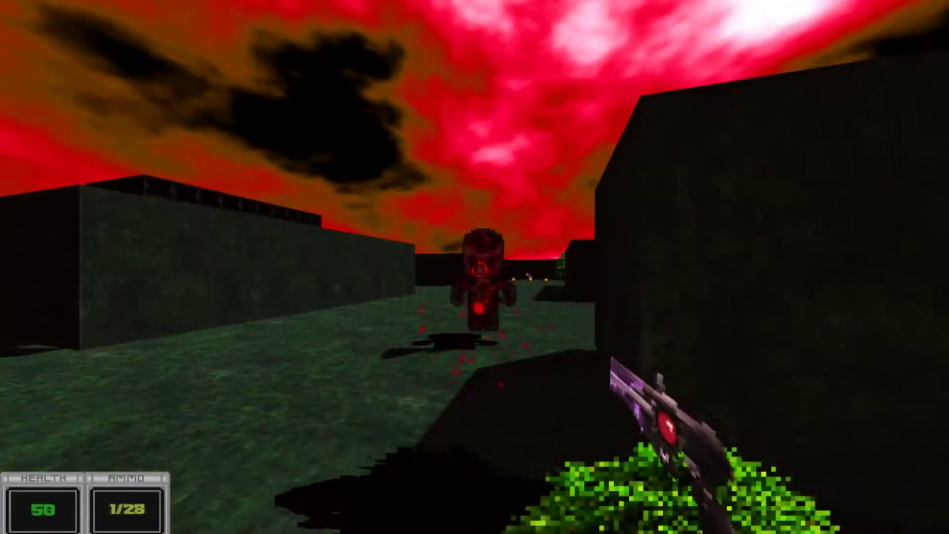
key(r)
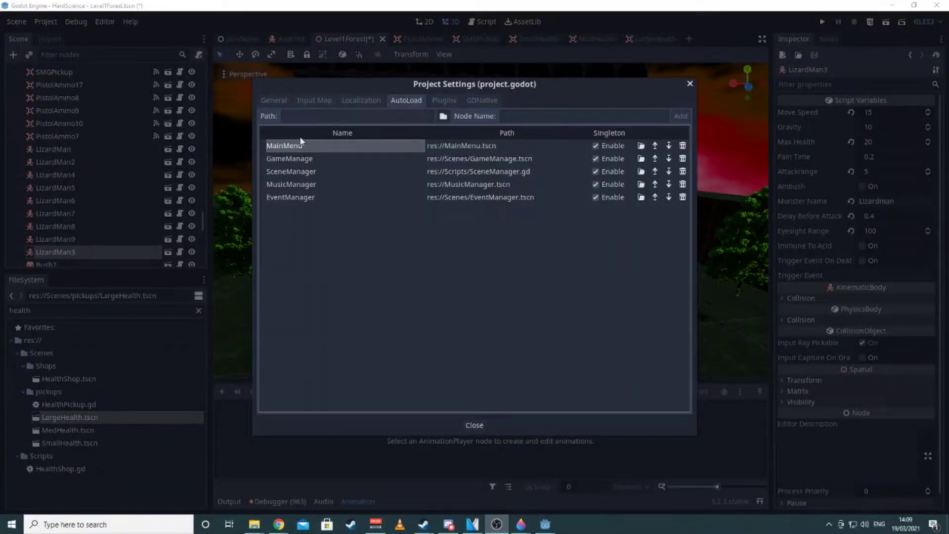
Step: Check the GameManage entry among the project's autoloads, close the settings and filter the project files for "gameman"
click(291, 158)
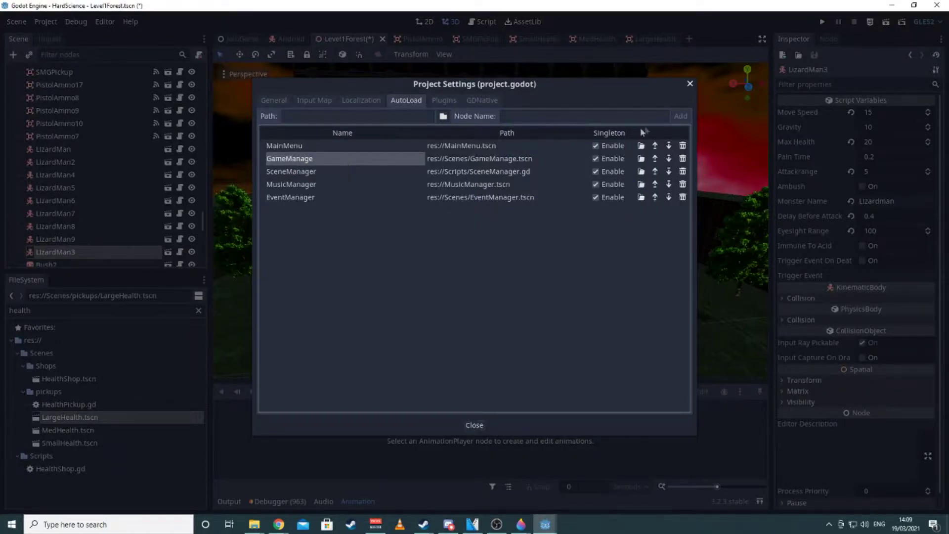
click(690, 84)
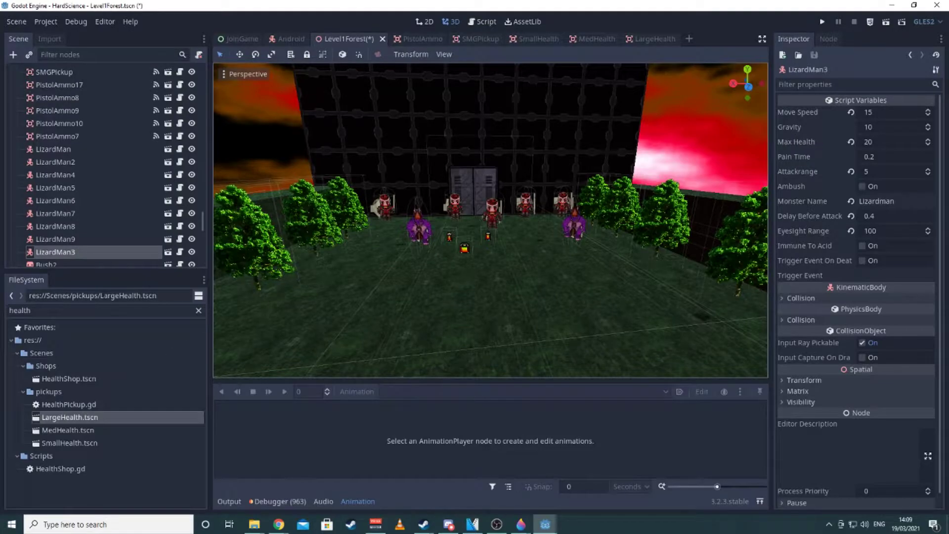
double_click(15, 310)
text(gameman)
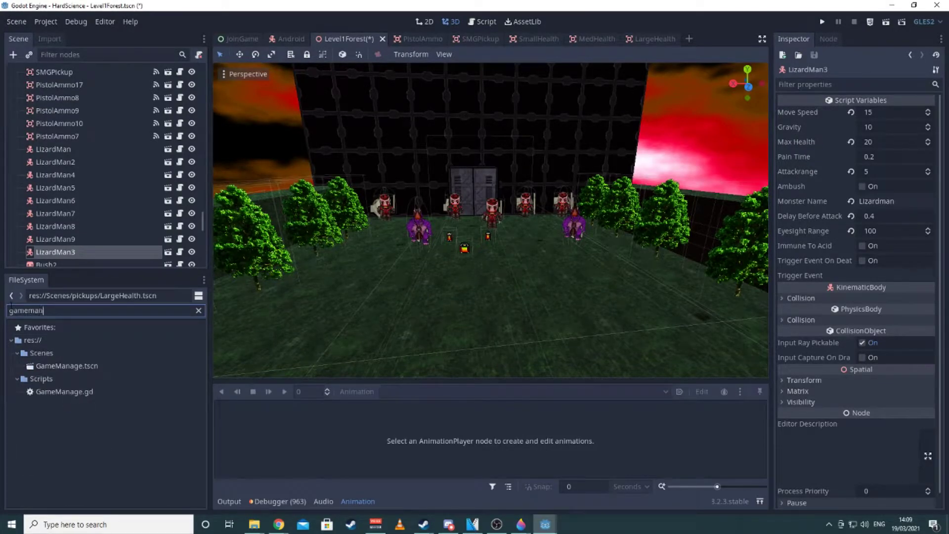
Step: Open the GameManage scene and its script, and highlight the body of the PreservePlayer function
double_click(63, 368)
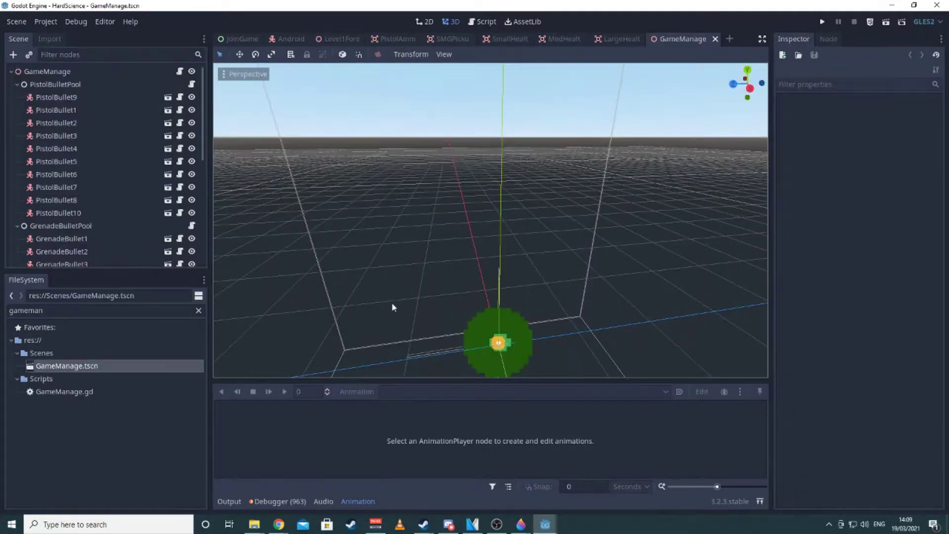
click(180, 71)
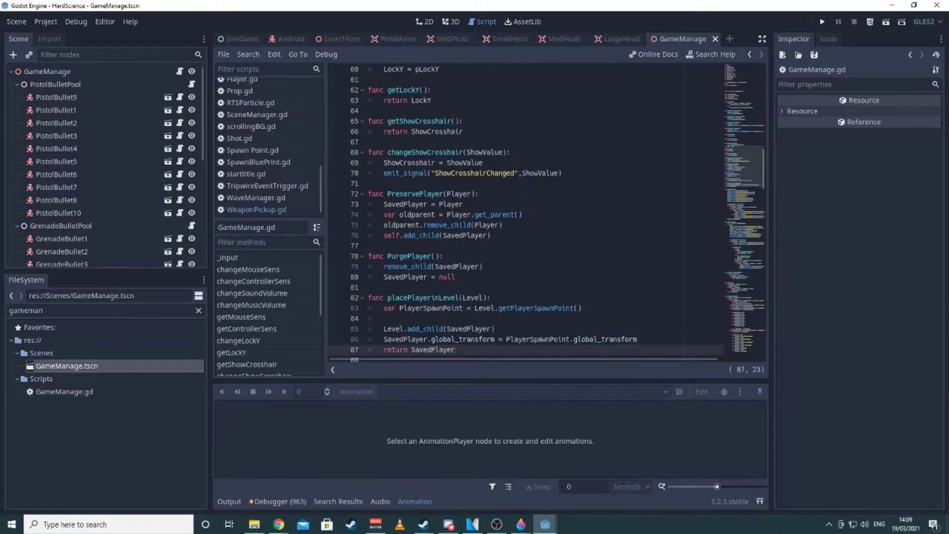
drag(491, 235, 362, 188)
click(630, 256)
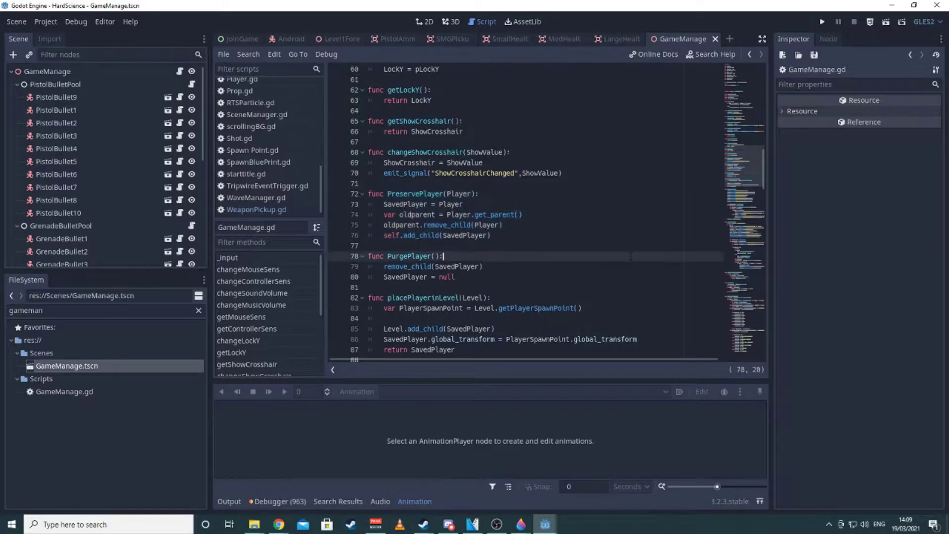
Step: Highlight the PurgePlayer function and the placePlayerinLevel function in the GameManage script for review
drag(484, 280, 332, 250)
click(511, 268)
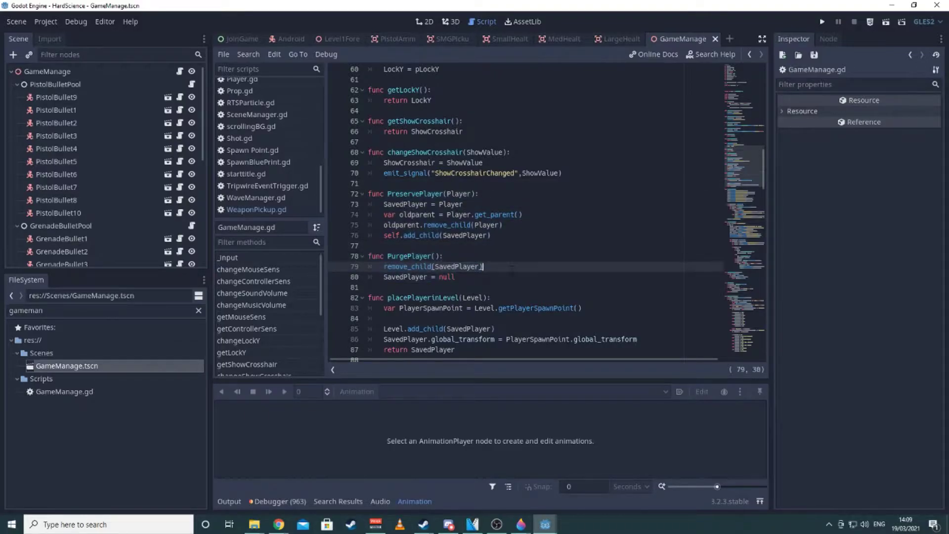
scroll(512, 275, down, 2)
scroll(510, 276, down, 1)
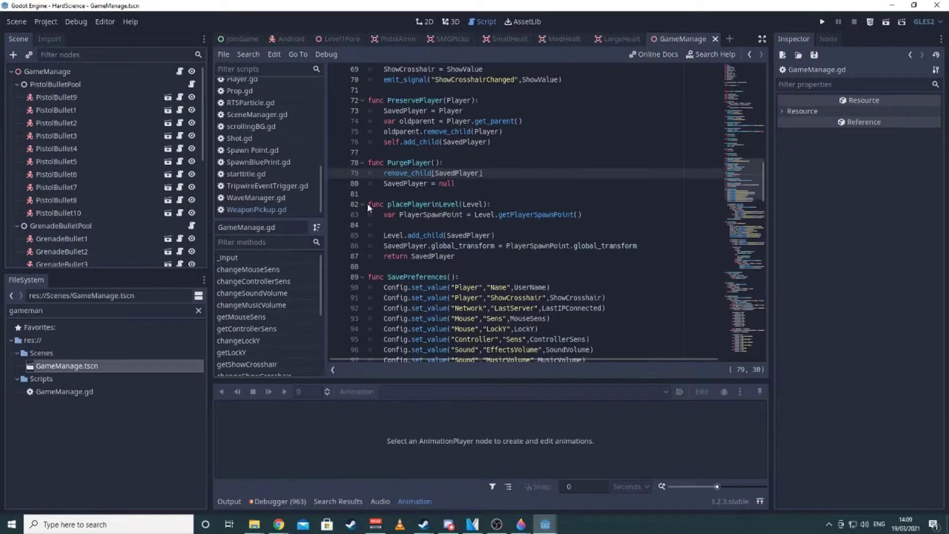
drag(368, 207, 454, 256)
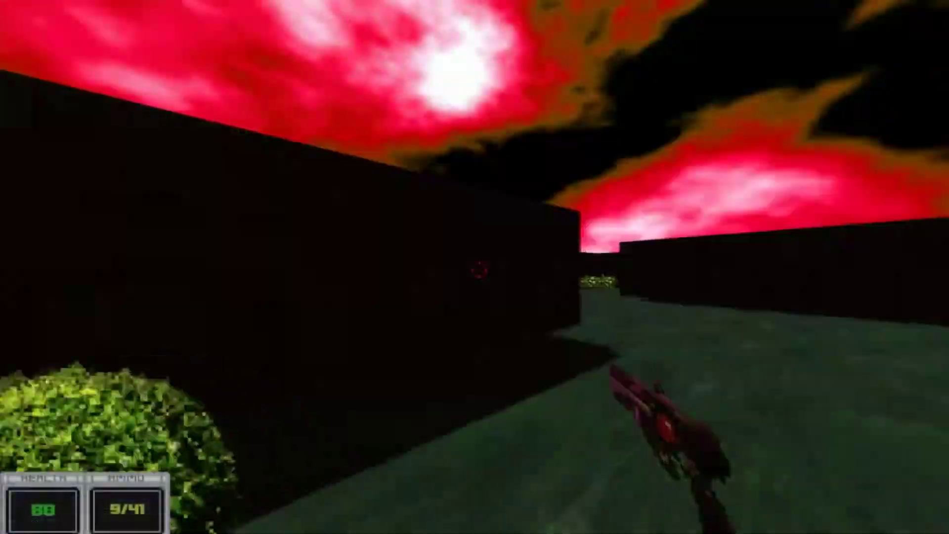
Step: Advance past the dark walls across the field and shoot the enemies gathered around the green wall's corner
key(w)
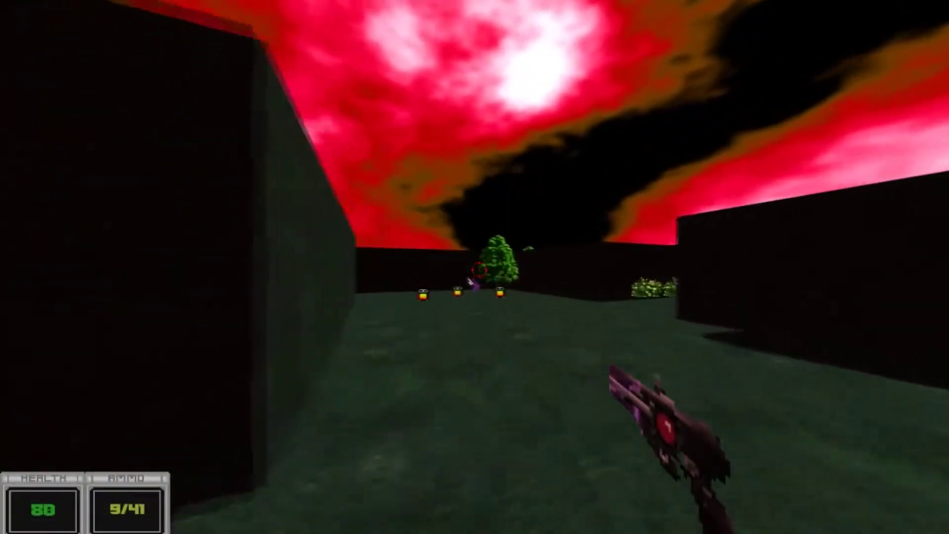
key(w)
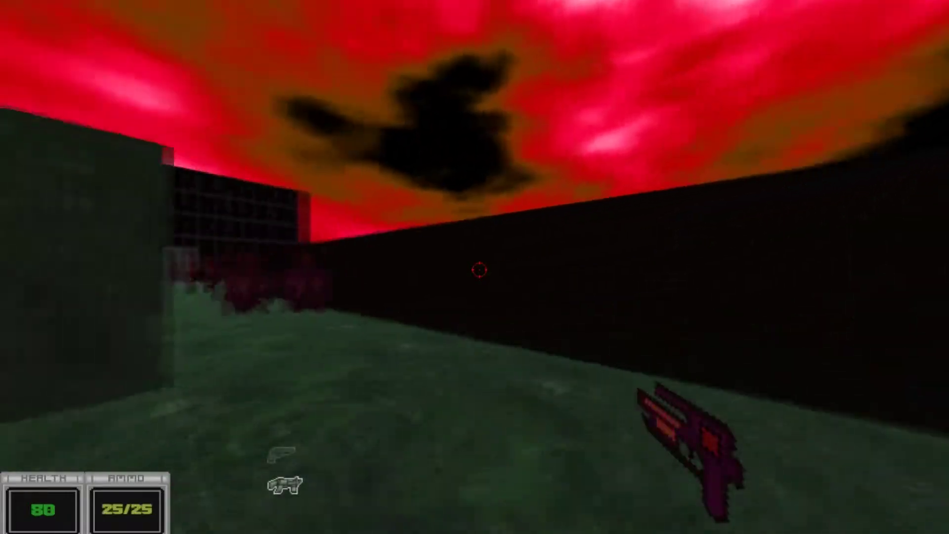
key(w)
click(479, 270)
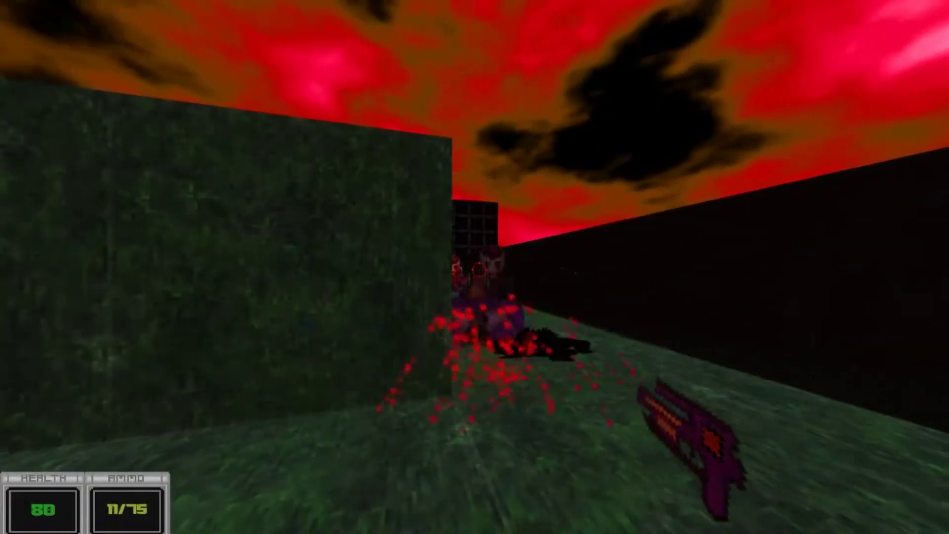
click(479, 270)
Step: Reload, back off and return to the green wall's corner, fire at the enemies there and reload again
key(r)
key(s)
key(w)
click(479, 270)
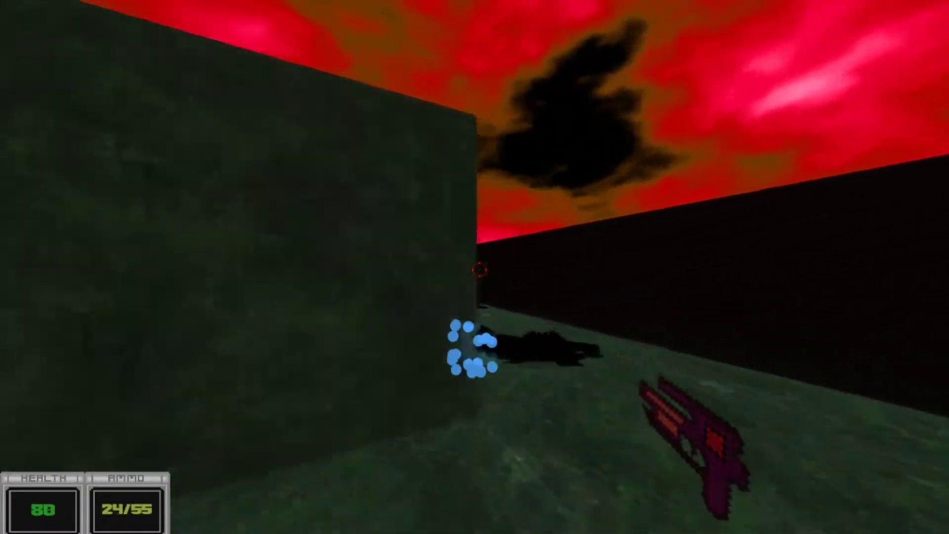
click(479, 269)
click(479, 269)
key(r)
Step: Advance into the corridor and fire at the monsters coming from the fortress door, reloading when the clip is empty
key(w)
click(479, 269)
click(479, 270)
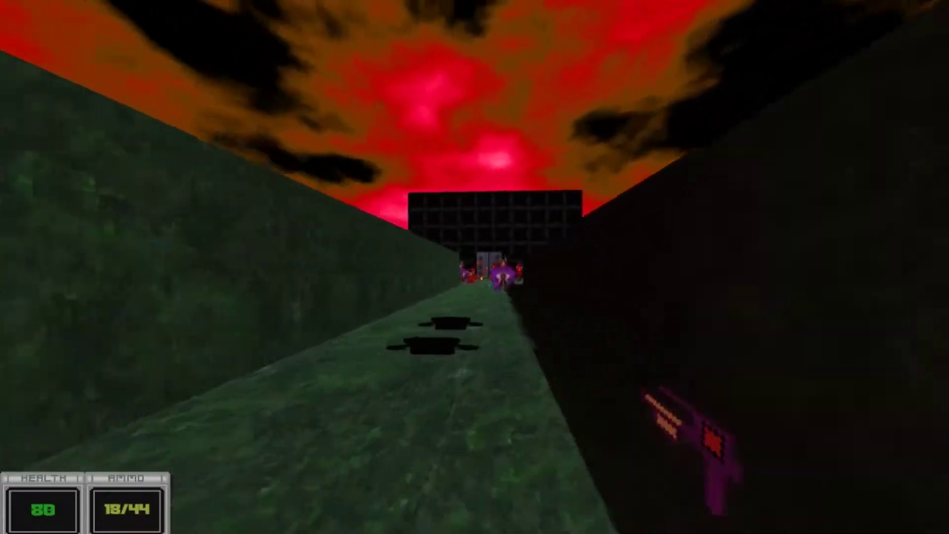
click(480, 269)
click(479, 270)
click(479, 270)
click(479, 269)
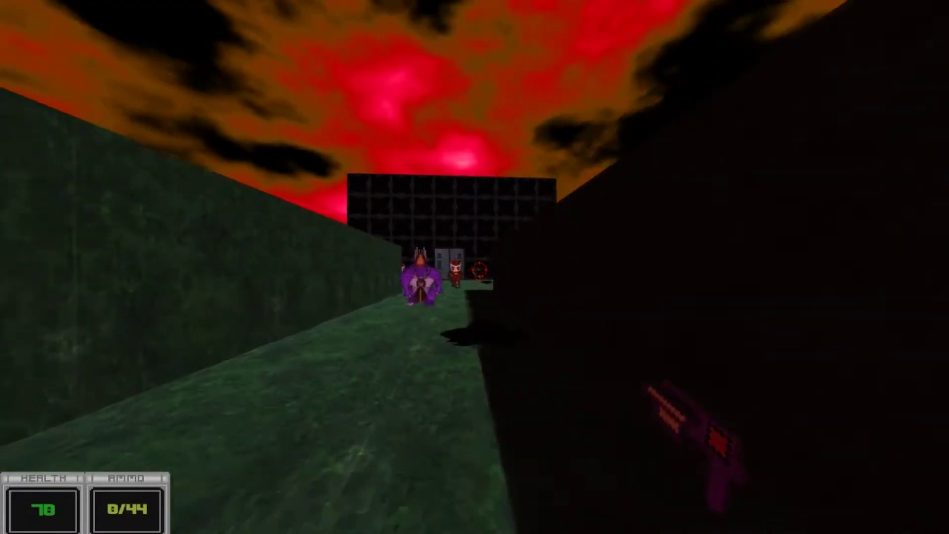
key(r)
click(479, 270)
click(479, 269)
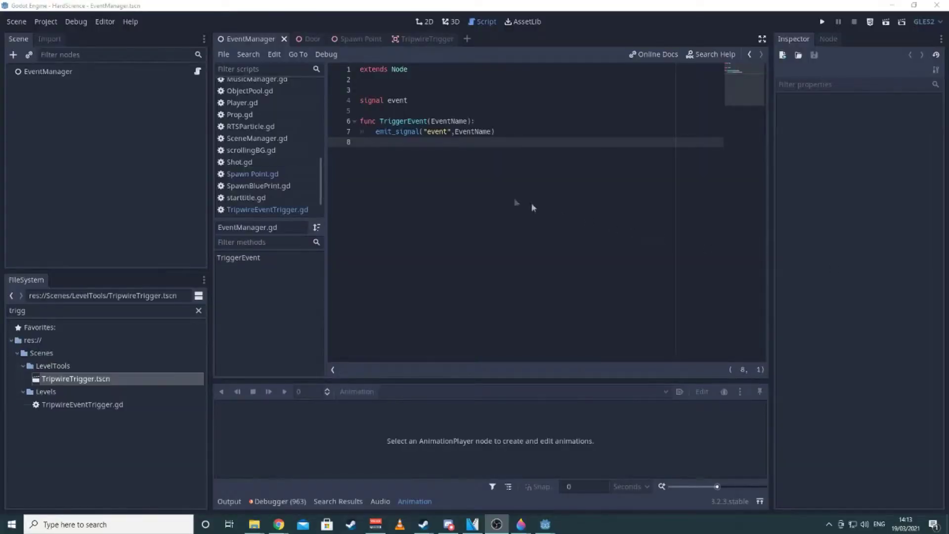
Step: Highlight the event signal and TriggerEvent function in the EventManager script, and select the EventManager node
click(428, 152)
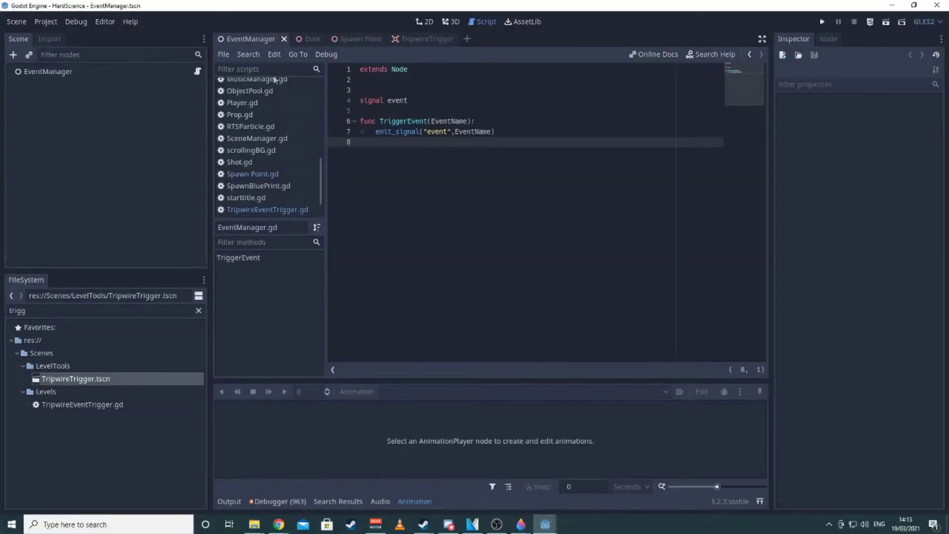
drag(427, 152, 304, 104)
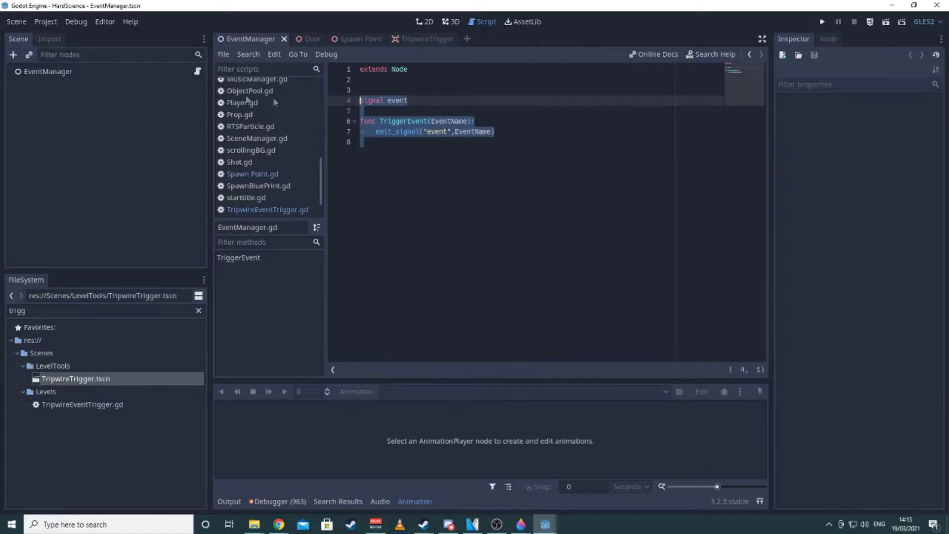
click(55, 73)
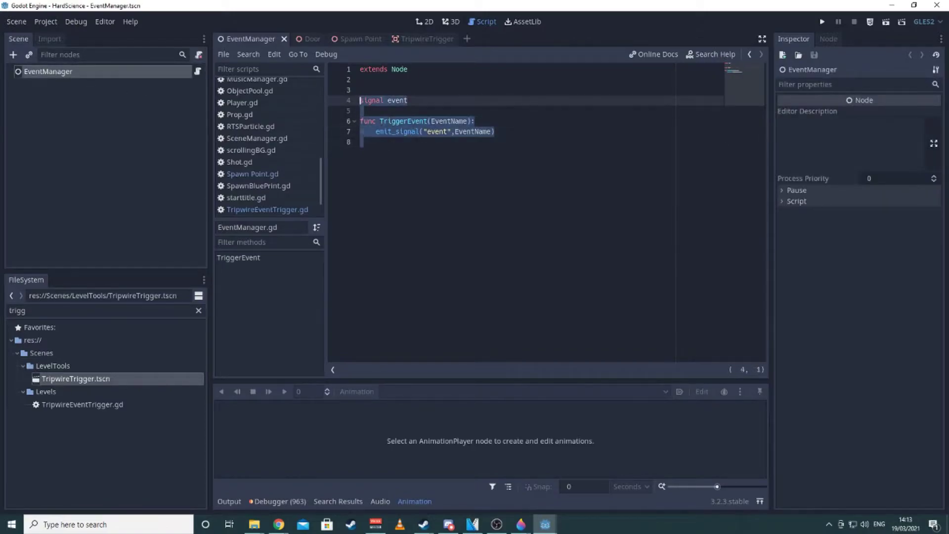
click(489, 164)
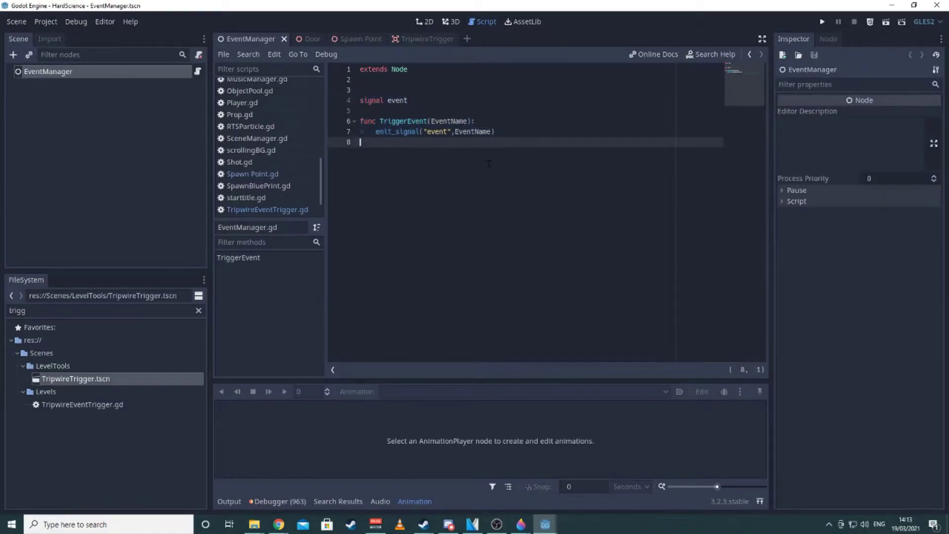
Step: Switch to the Door scene's script and highlight the OpenOnEvent block that connects to the EventManager
click(304, 41)
scroll(473, 206, up, 2)
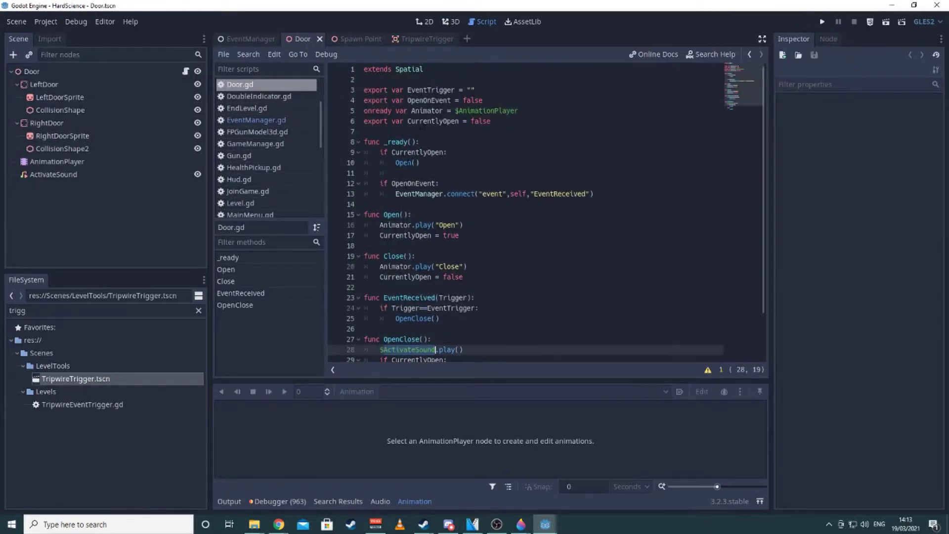
drag(594, 194, 352, 182)
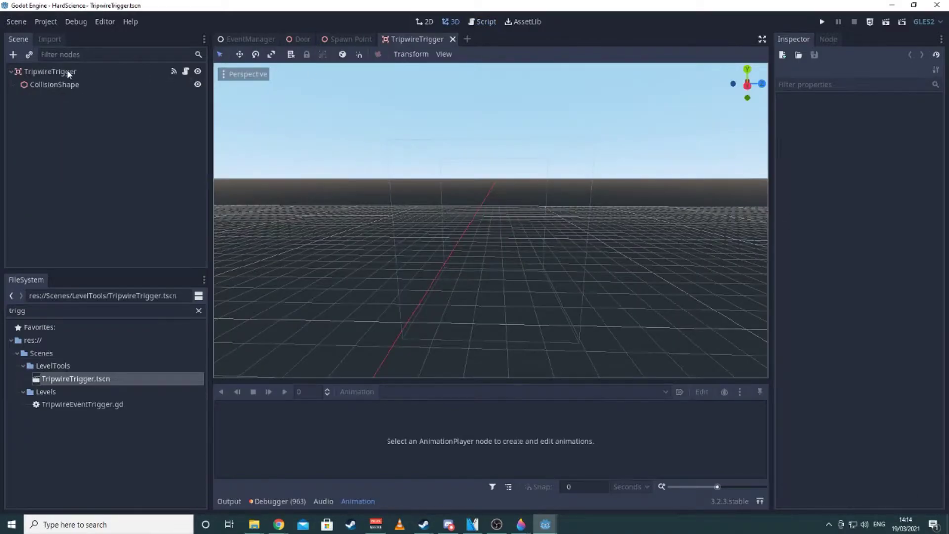
Step: Inspect the TripwireTrigger node's Trigger Word, and review the exported variables and functions in its script
click(50, 72)
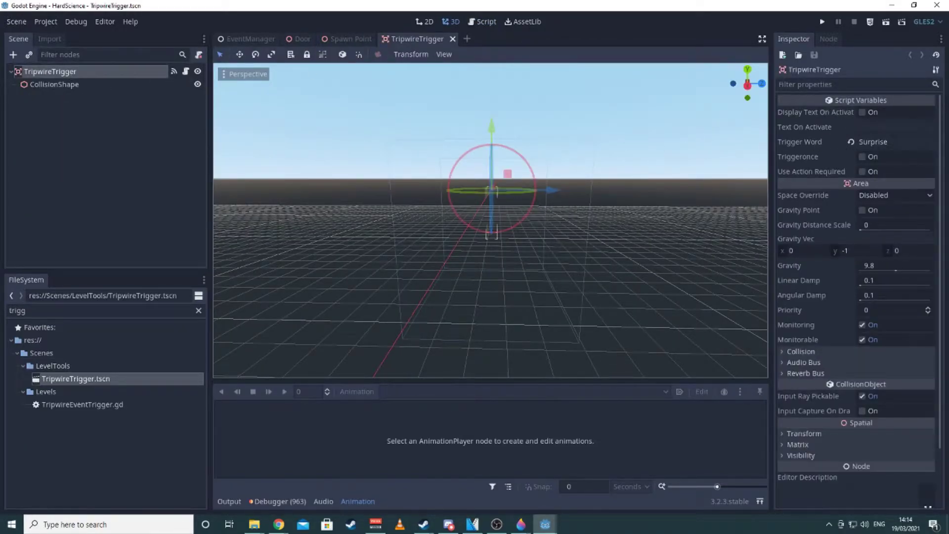
drag(890, 141, 766, 140)
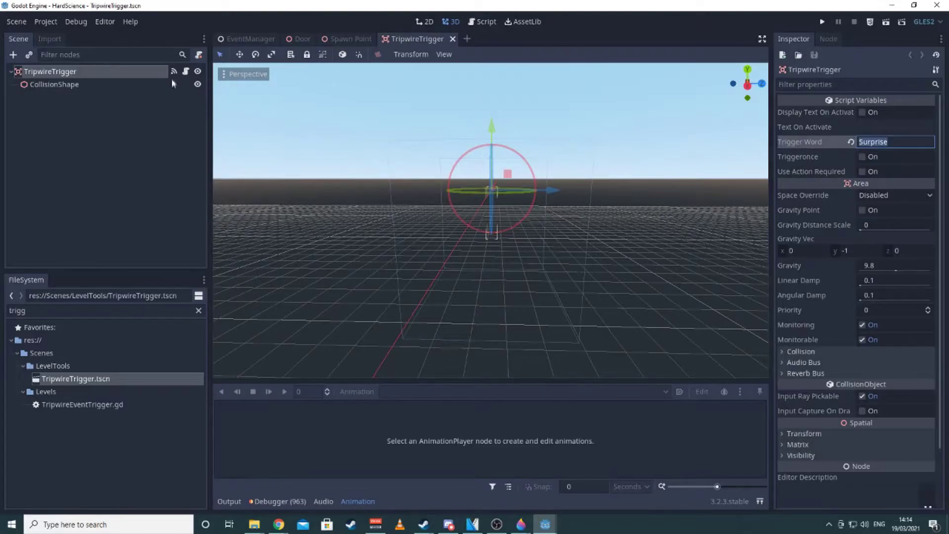
click(186, 71)
scroll(487, 201, up, 4)
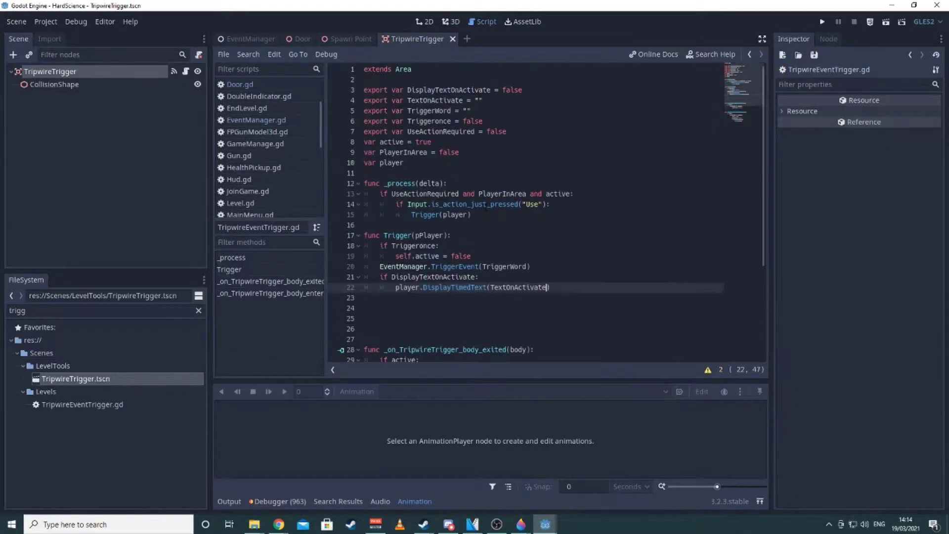
drag(496, 207, 363, 79)
click(451, 194)
scroll(440, 213, down, 3)
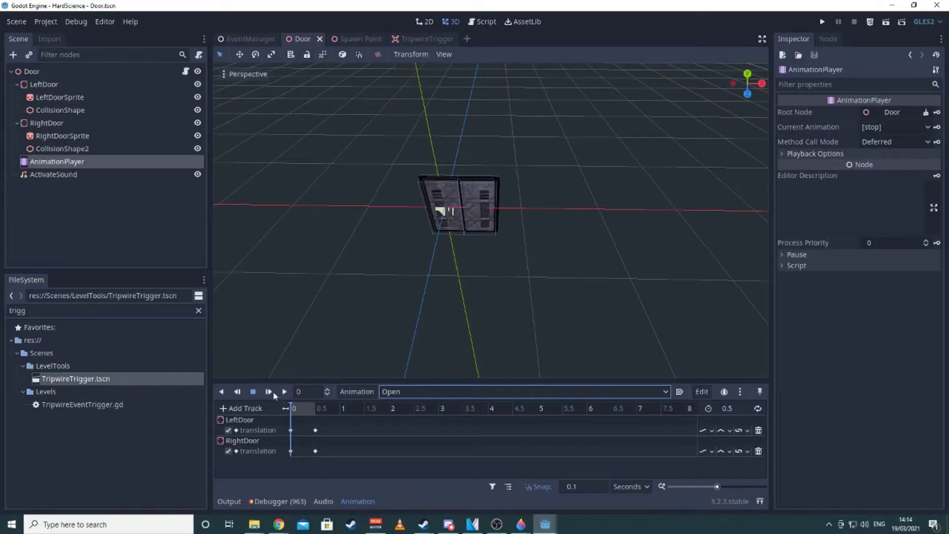
Step: Preview the door's Open animation forwards from the start and backwards from the end
click(269, 391)
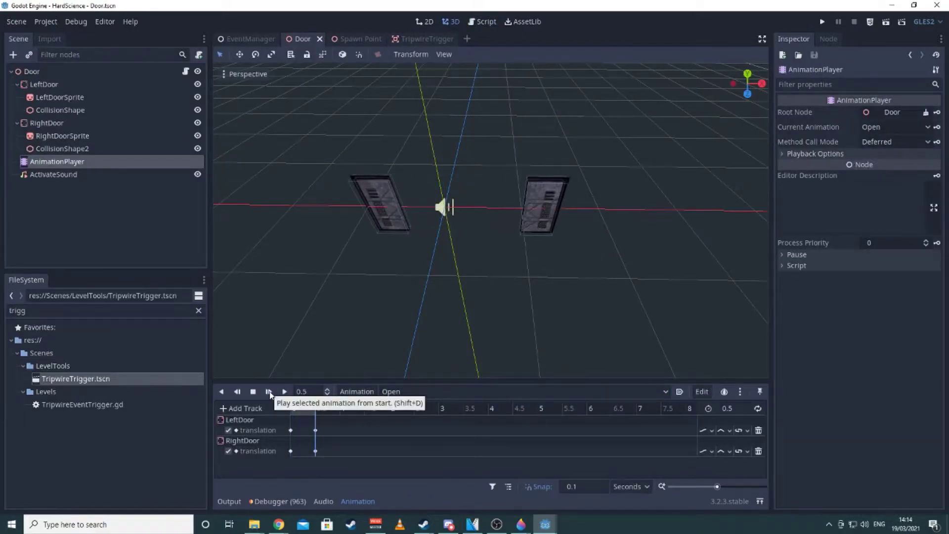
click(238, 392)
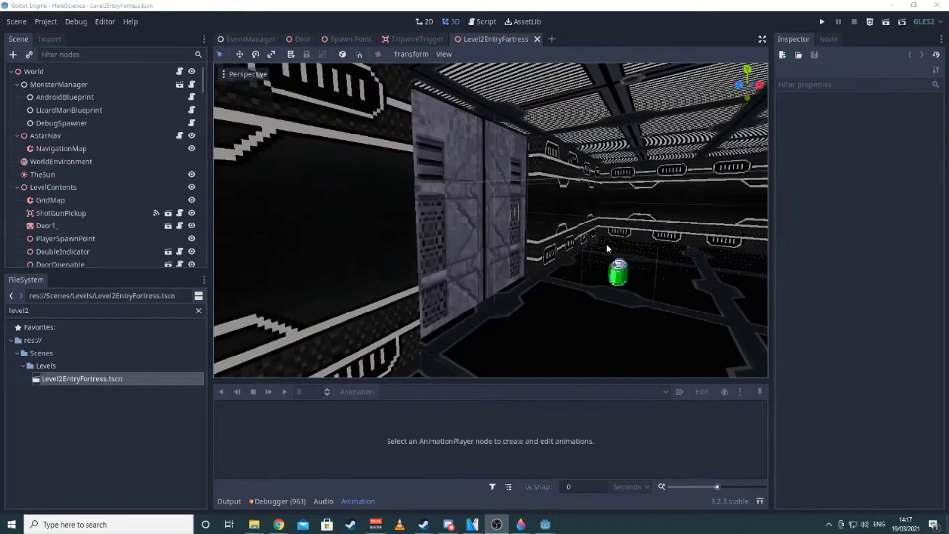
Step: Inspect the event settings of the grey openable door and its TripwireTrigger in the Level2EntryFortress scene
click(444, 139)
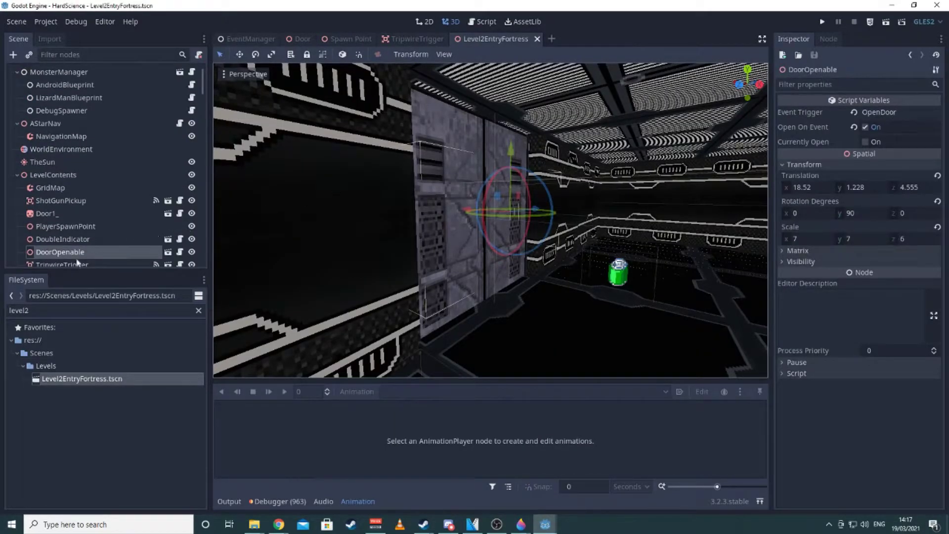
scroll(81, 255, down, 1)
click(66, 242)
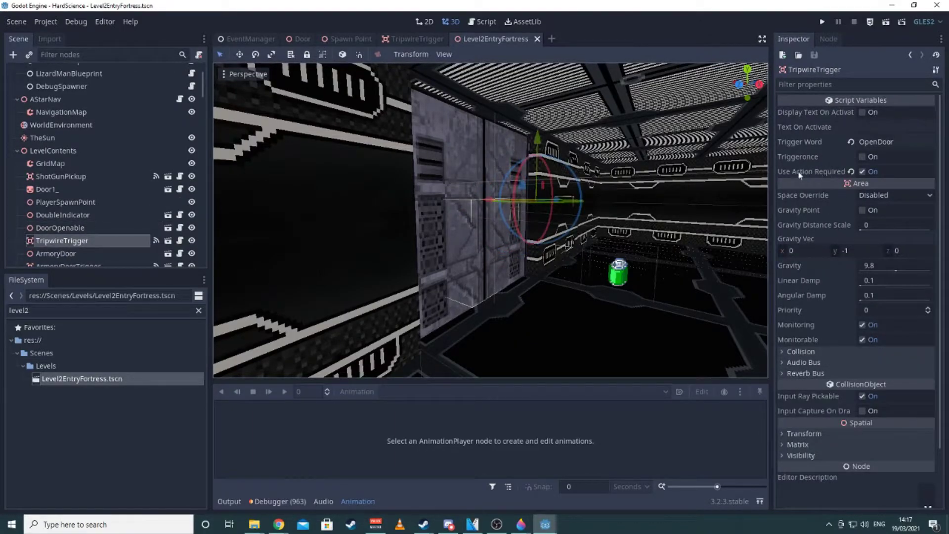
Step: Go to the teal door in the level, inspect its event settings and select the green indicator lights beside it
key(w)
right_drag(653, 233, 677, 232)
right_drag(509, 272, 508, 271)
click(498, 231)
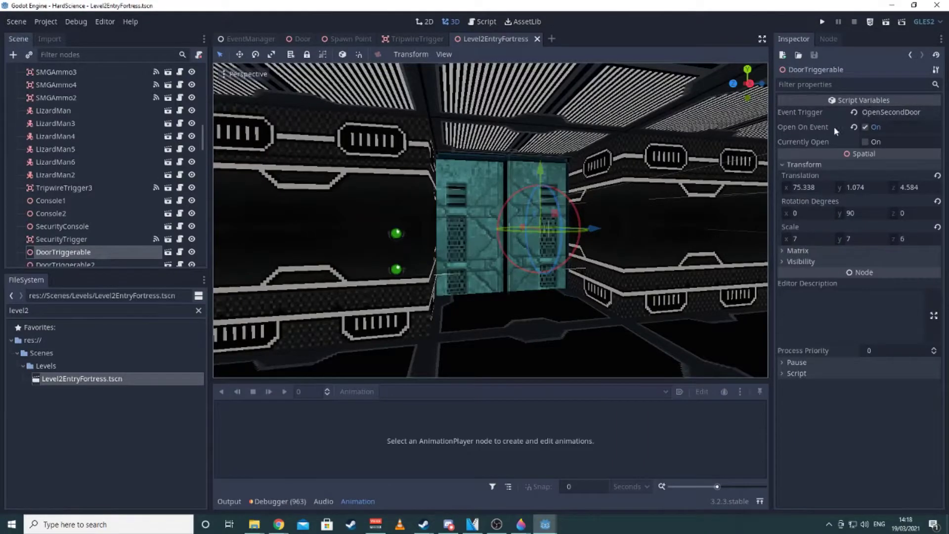
right_drag(583, 286, 583, 287)
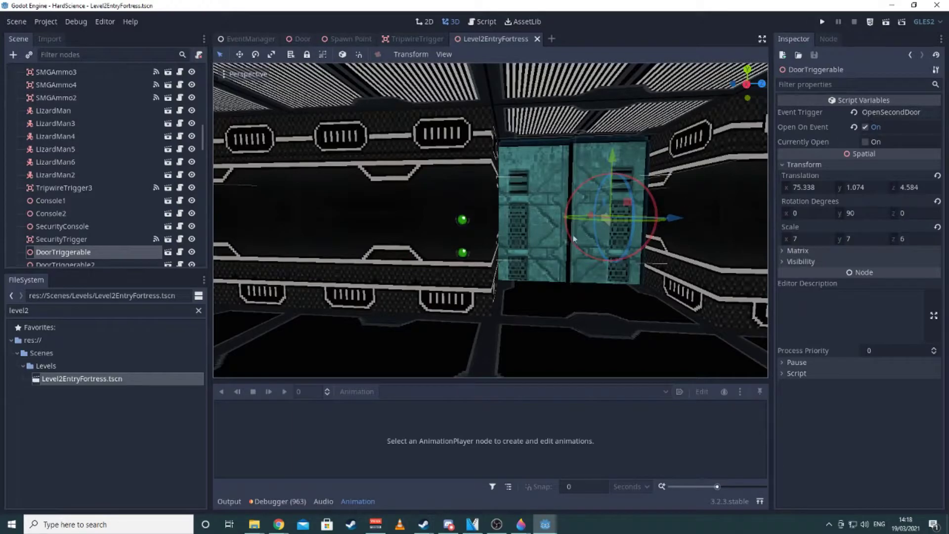
click(465, 233)
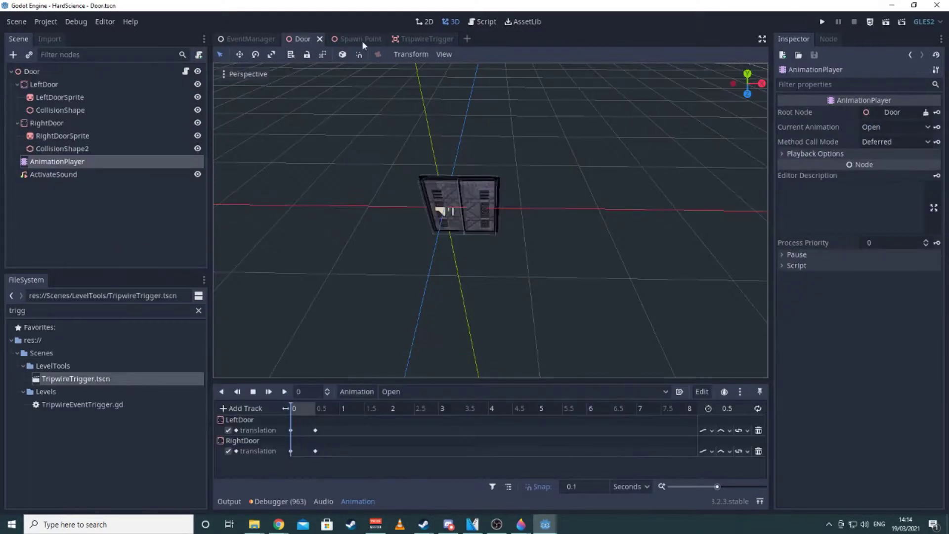
Step: Inspect the script variables of the Spawn Point scene's root node and the Trigger Word of the TripwireTrigger
click(362, 41)
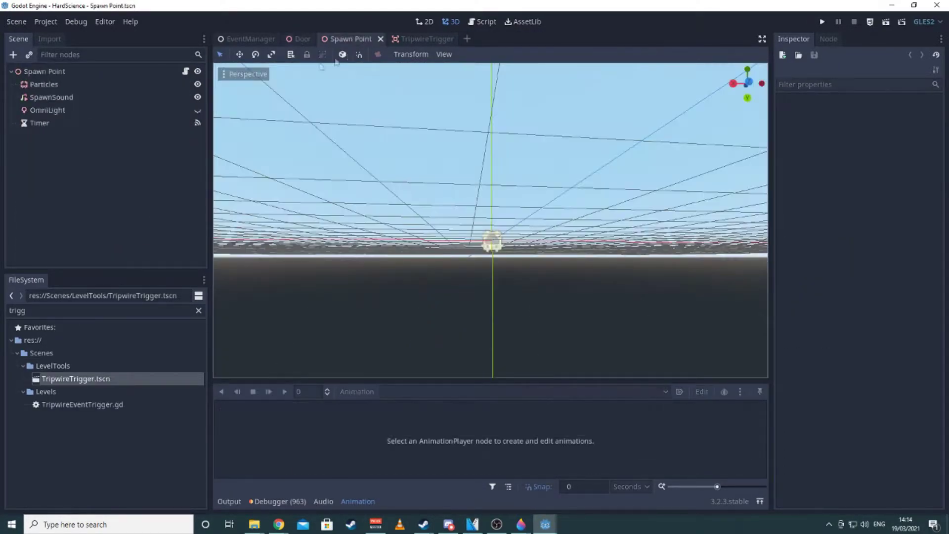
click(72, 75)
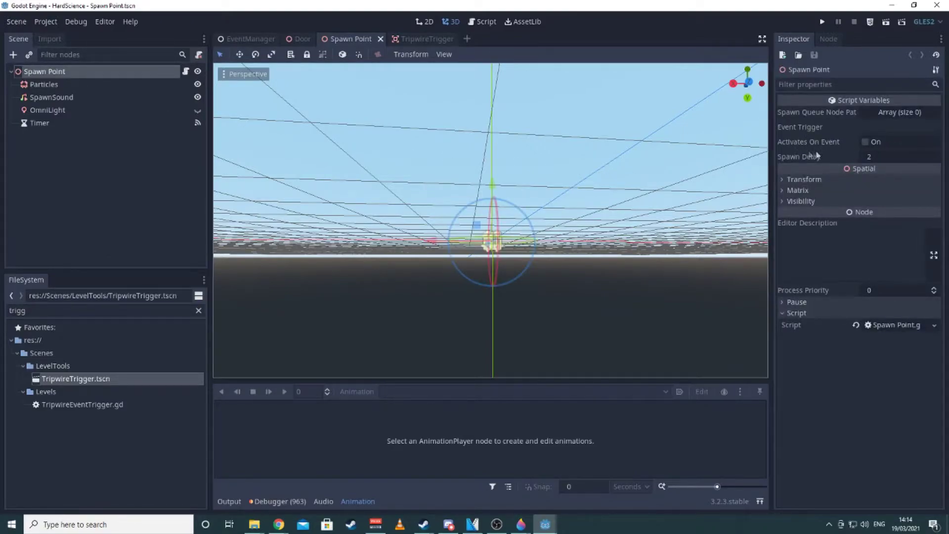
click(424, 41)
click(68, 73)
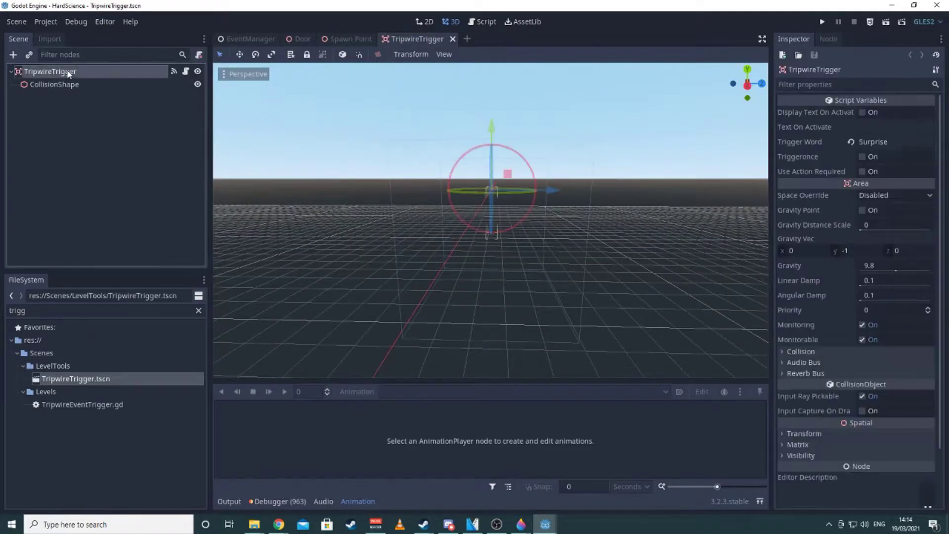
click(799, 145)
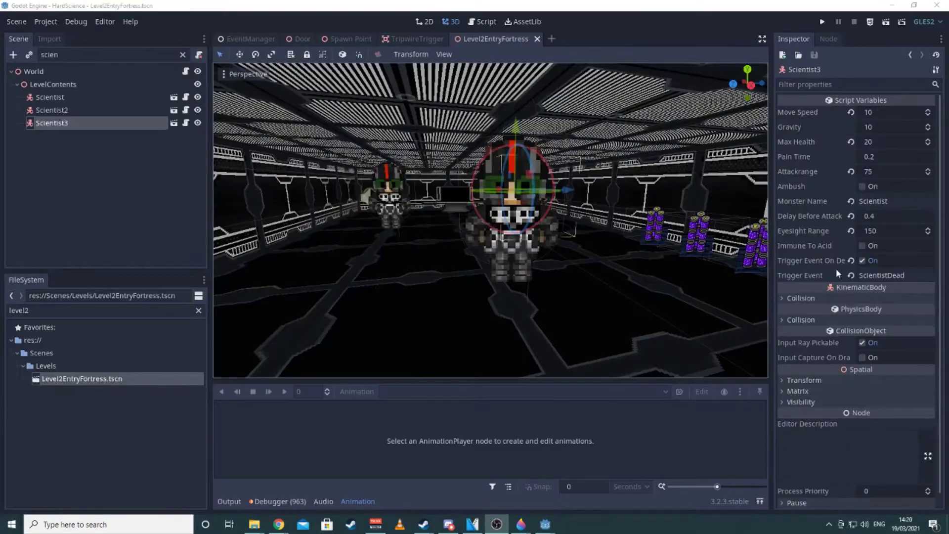
Step: Select Scientist2 in the fortress level to examine its Trigger Event On Death settings
click(54, 111)
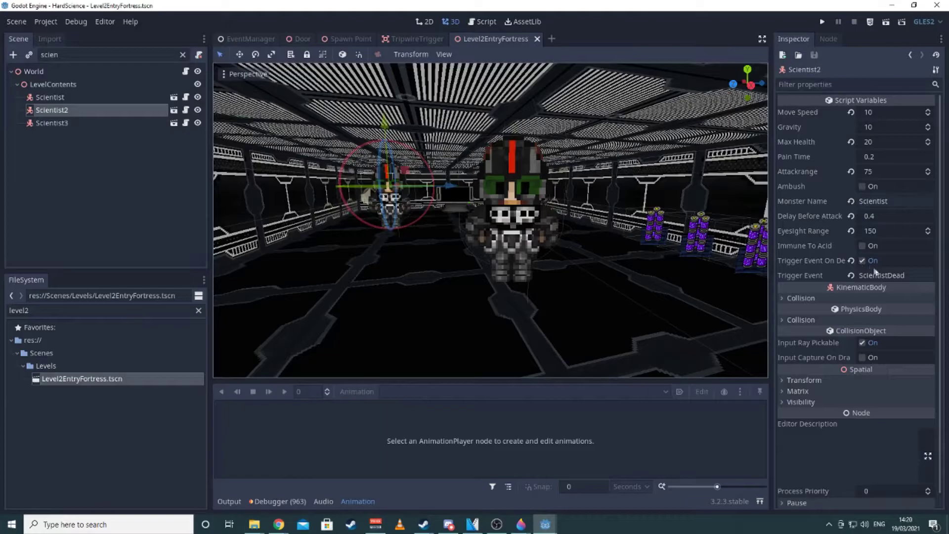
Step: Examine the Trigger Event word set on Scientist2 and open the script attached to that node
click(911, 276)
click(889, 275)
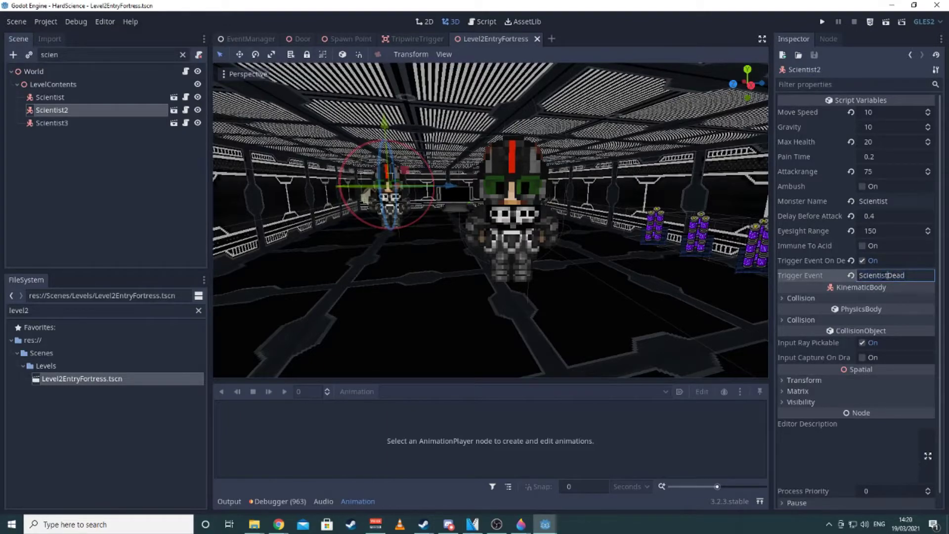
click(186, 111)
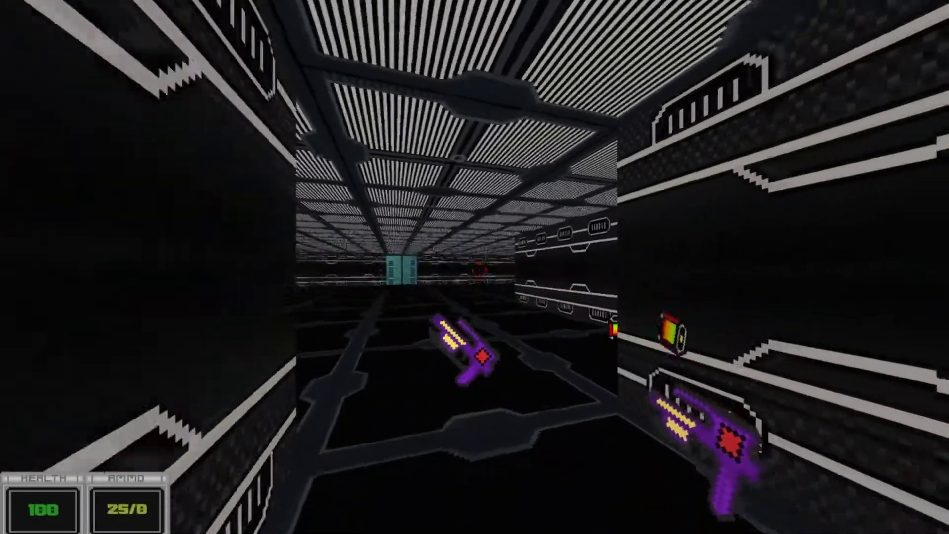
key(s)
key(r)
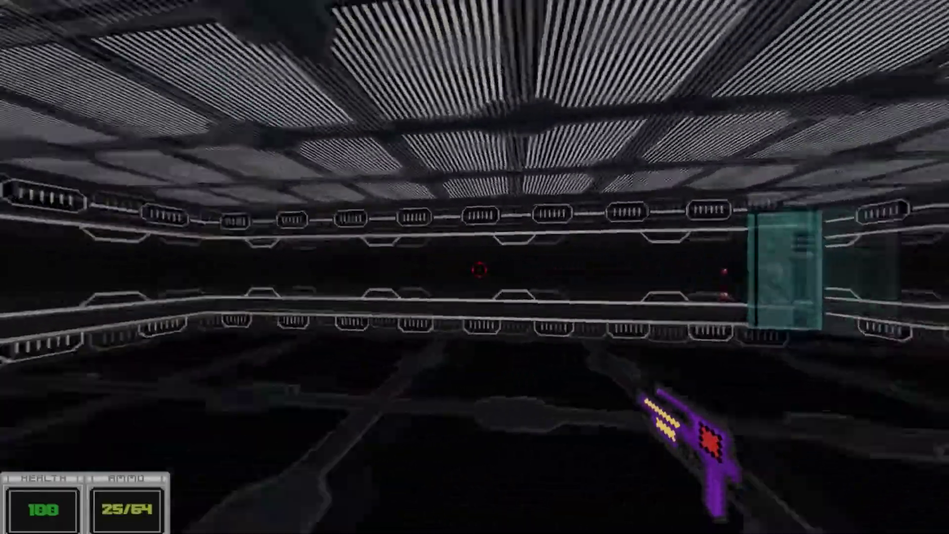
click(479, 270)
key(s)
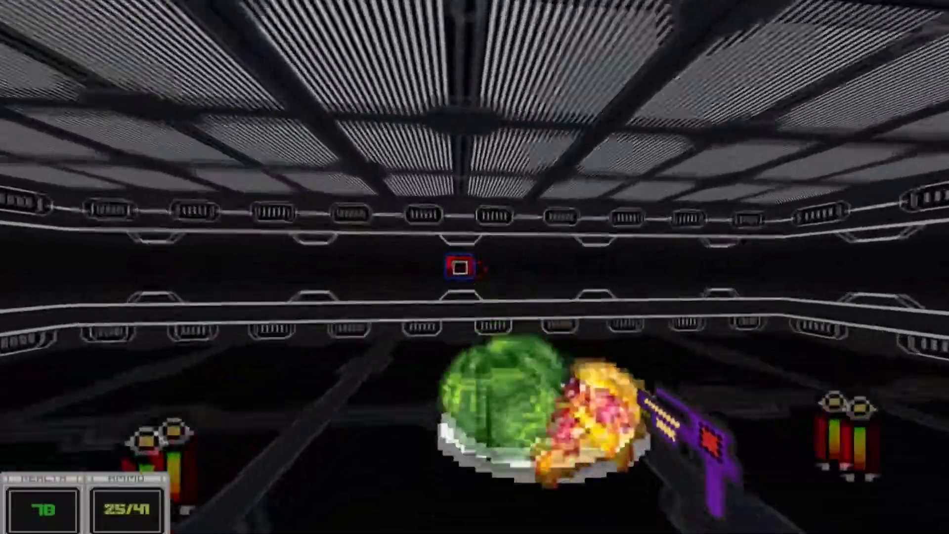
key(e)
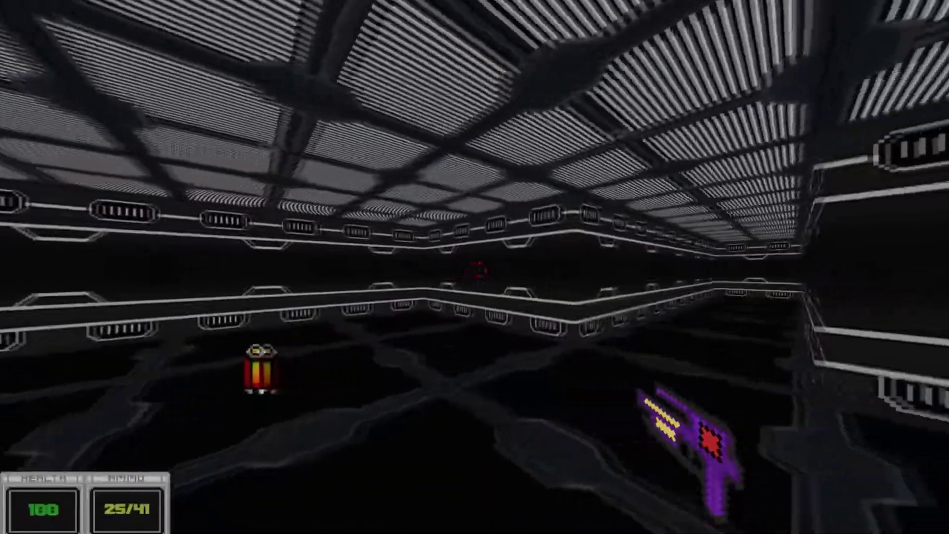
key(w)
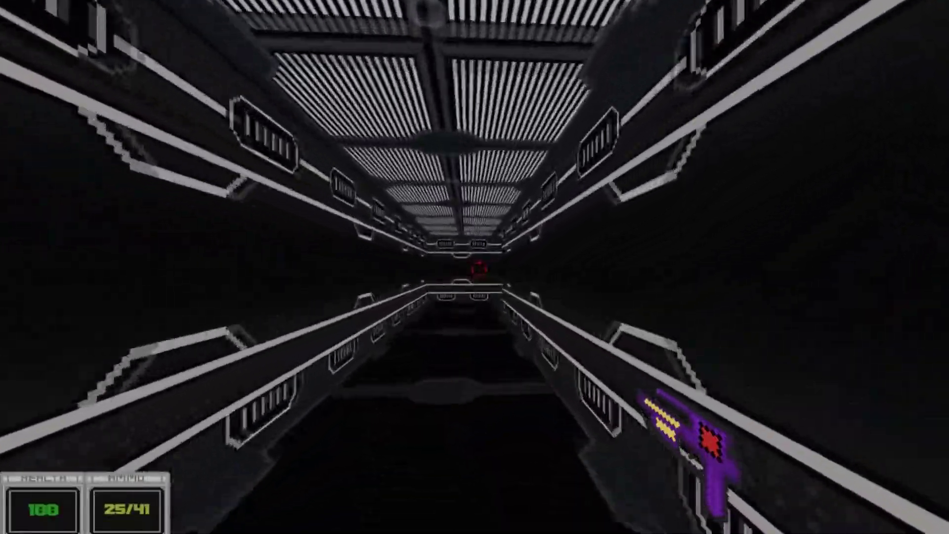
drag(478, 270, 475, 267)
key(w)
key(r)
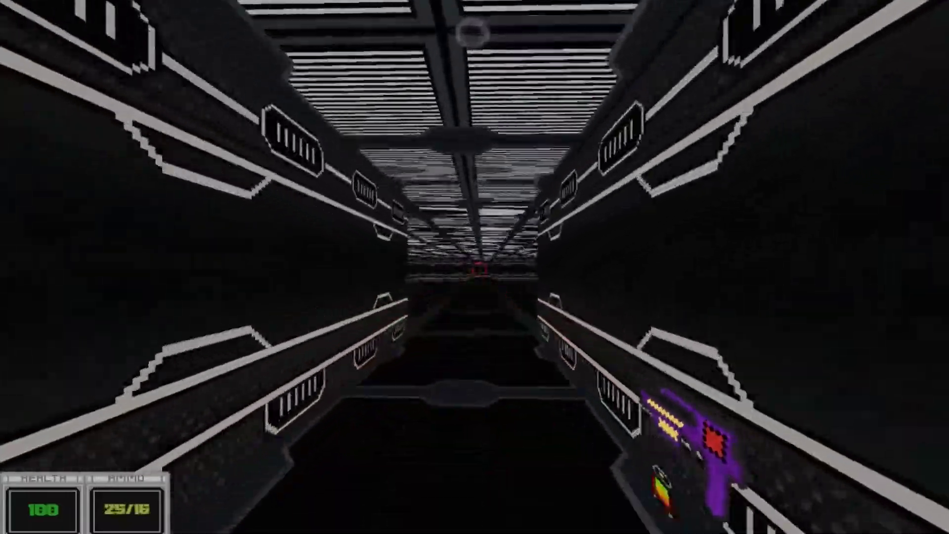
key(w)
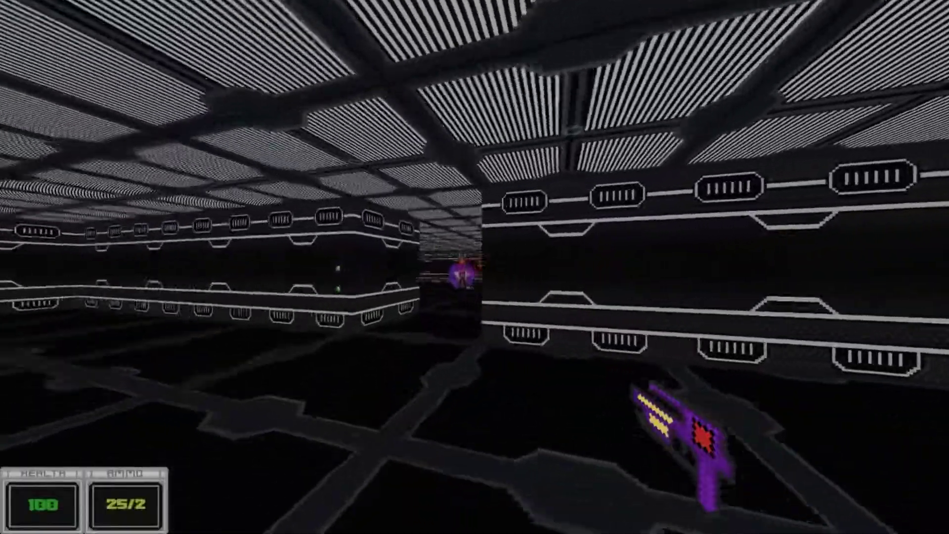
drag(474, 267, 474, 267)
key(w)
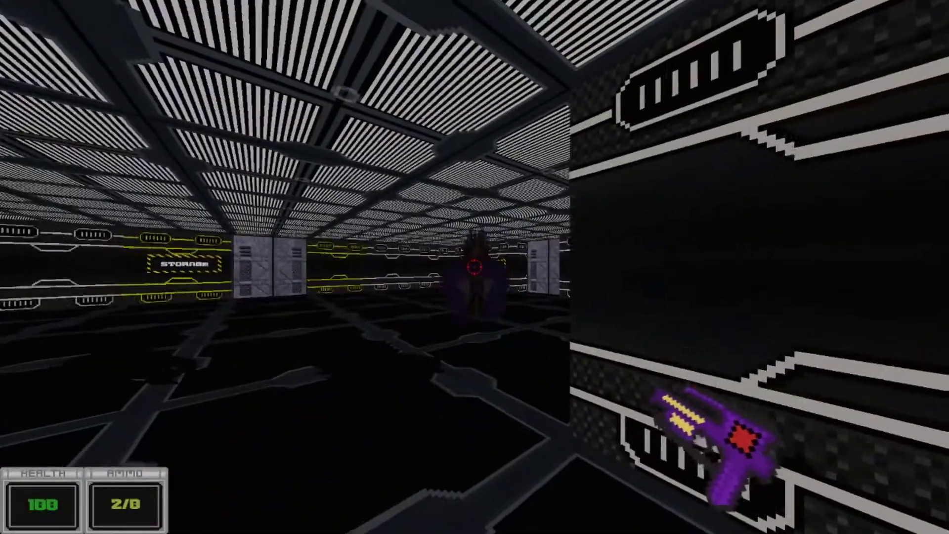
key(w)
key(w)
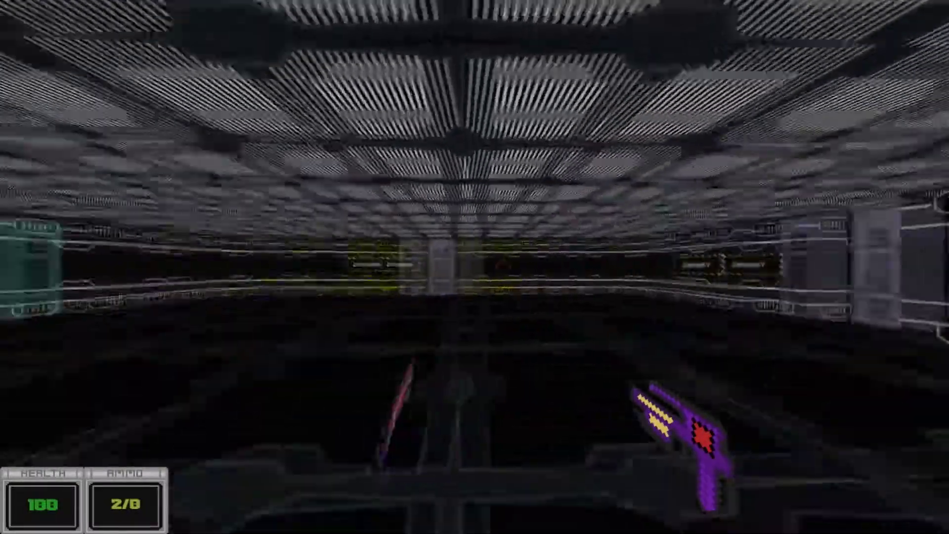
key(w)
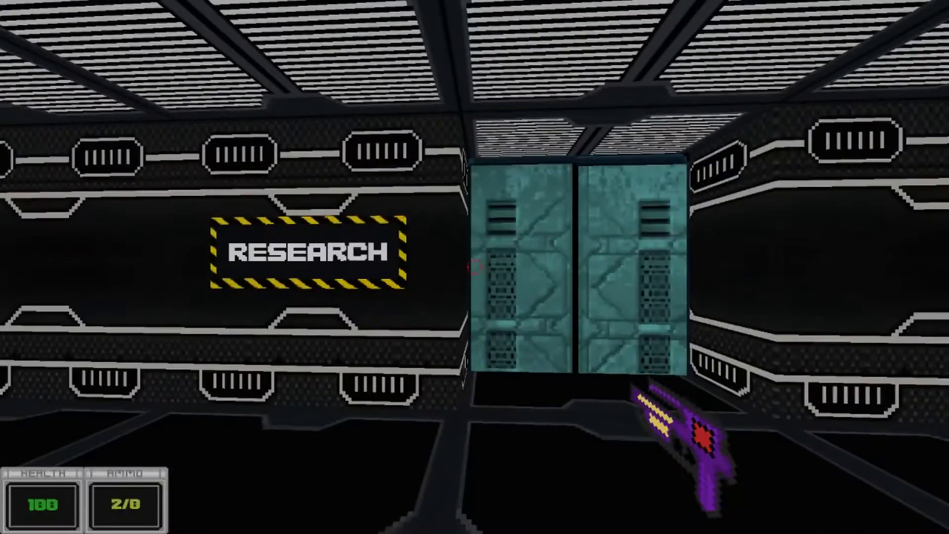
key(w)
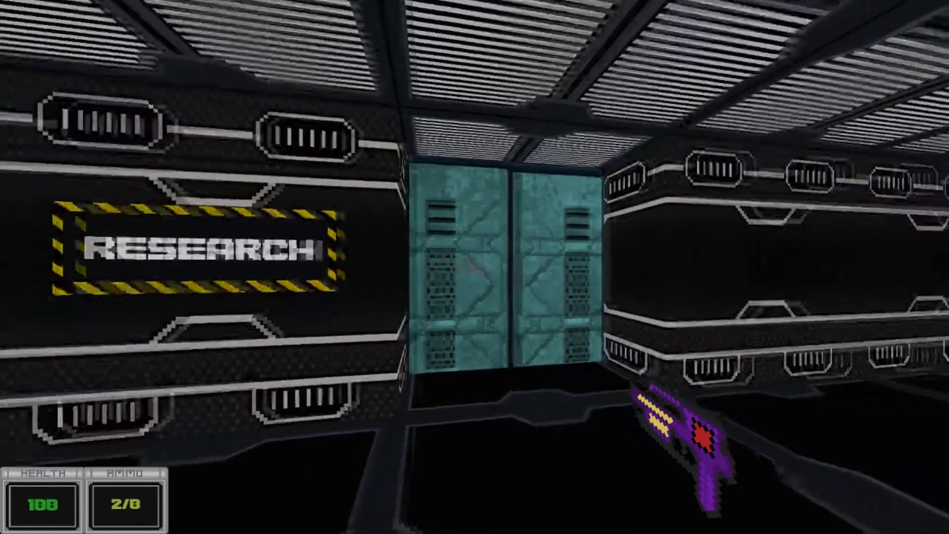
key(w)
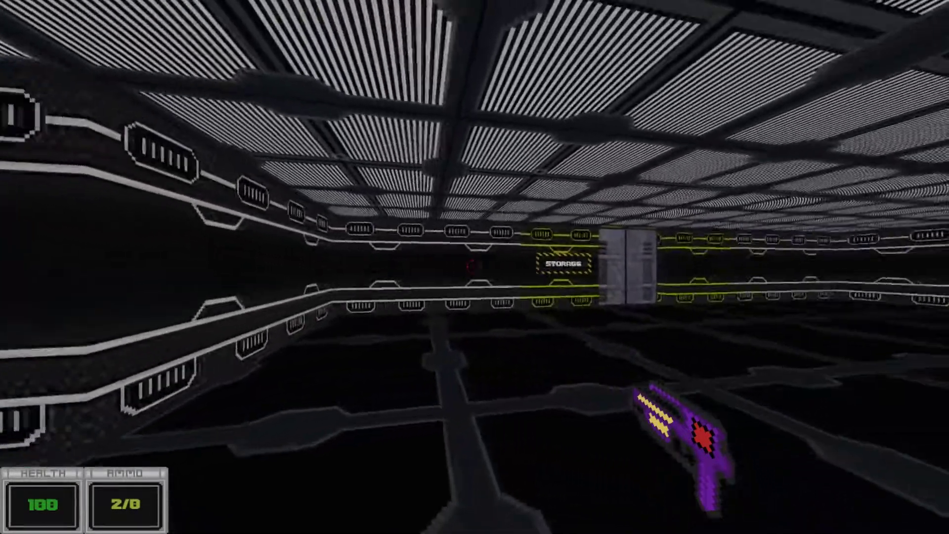
key(Right)
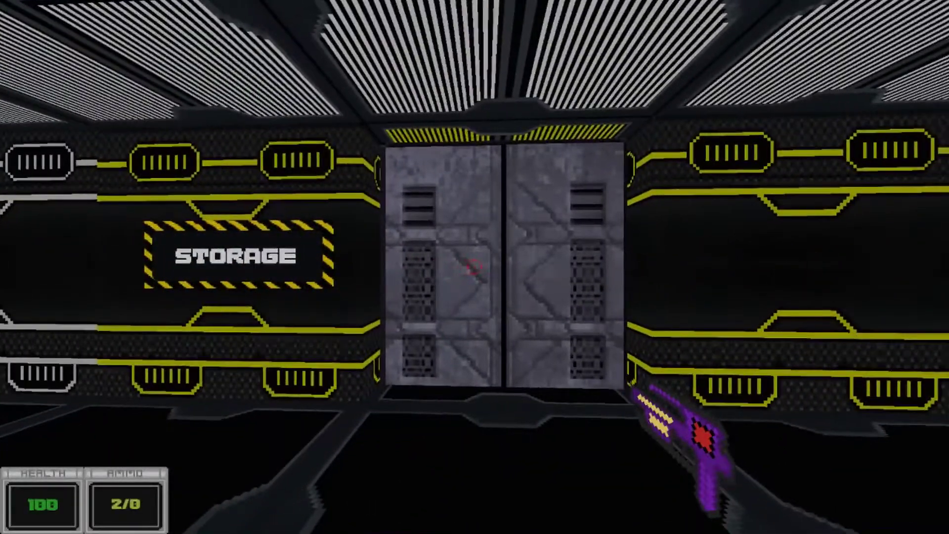
key(Left)
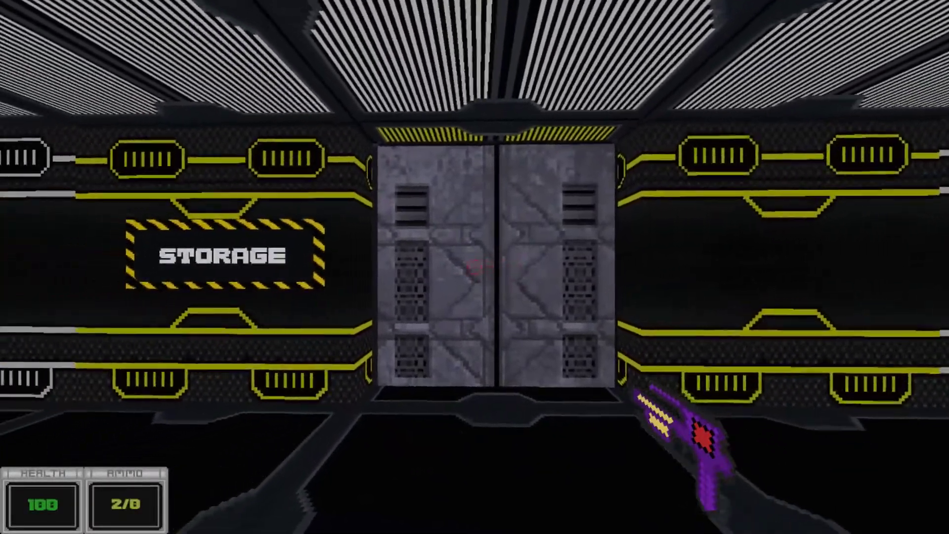
key(Right)
key(Right)
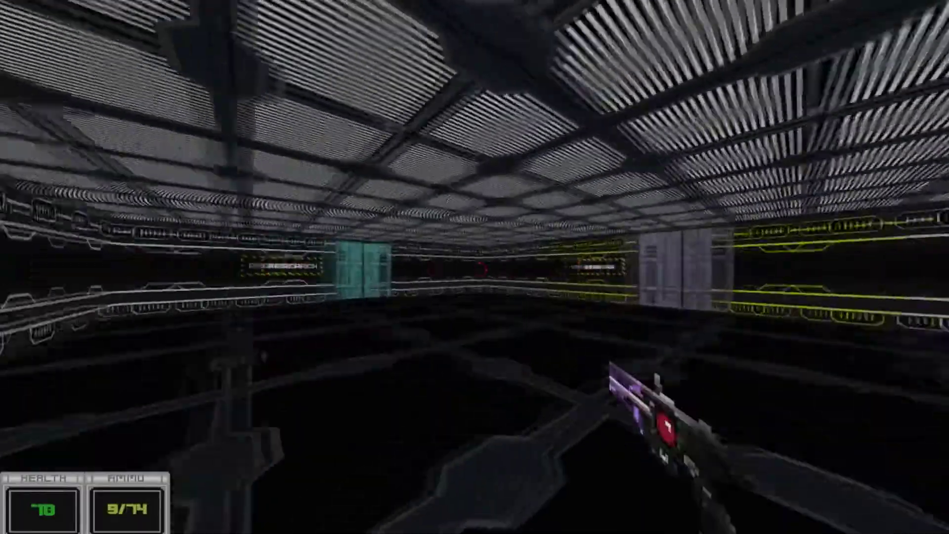
key(Left)
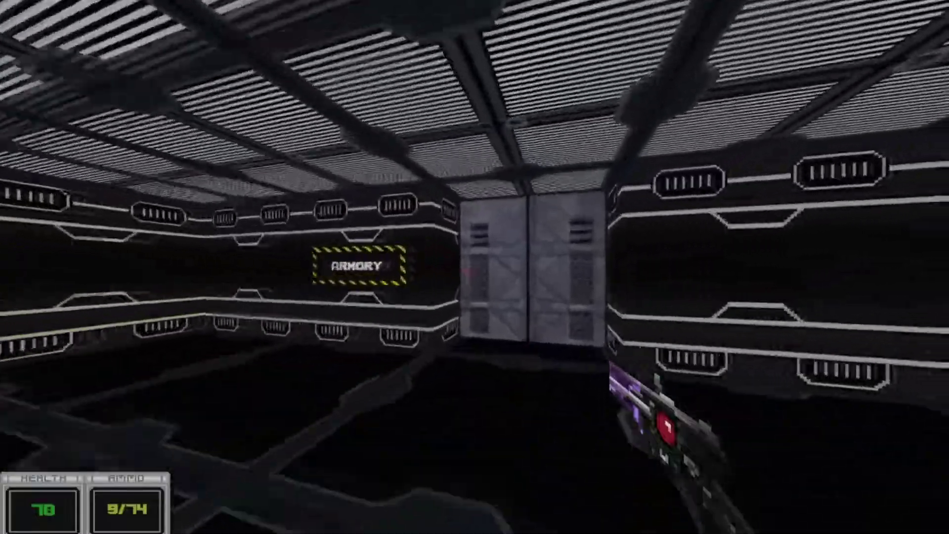
key(w)
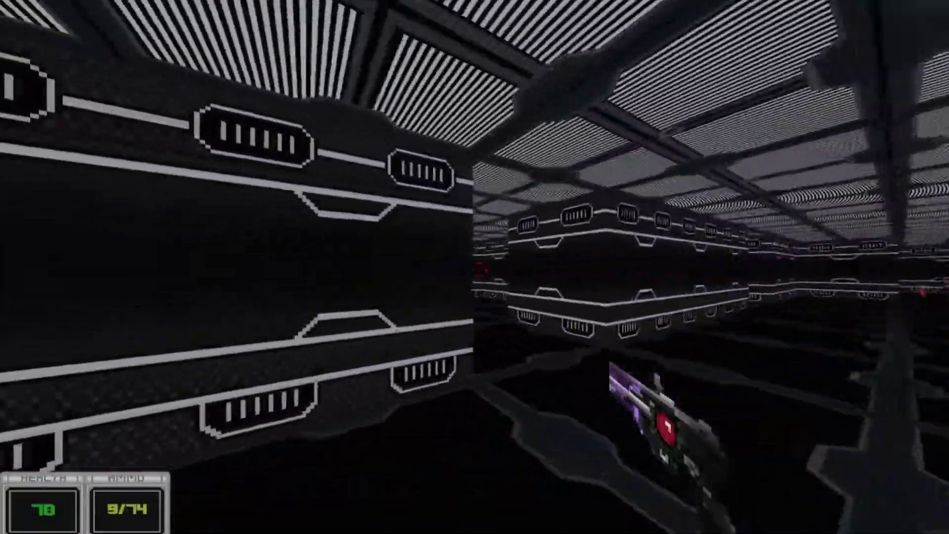
key(w)
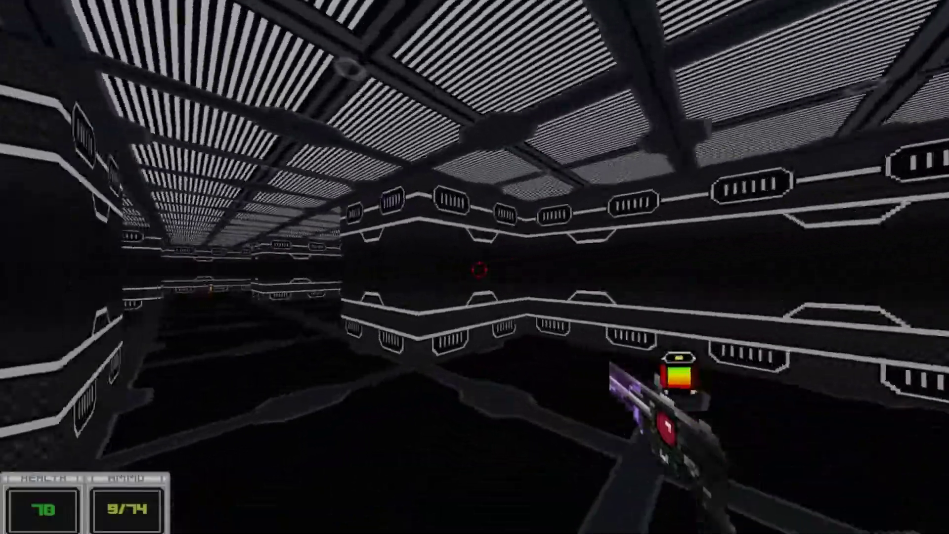
key(w)
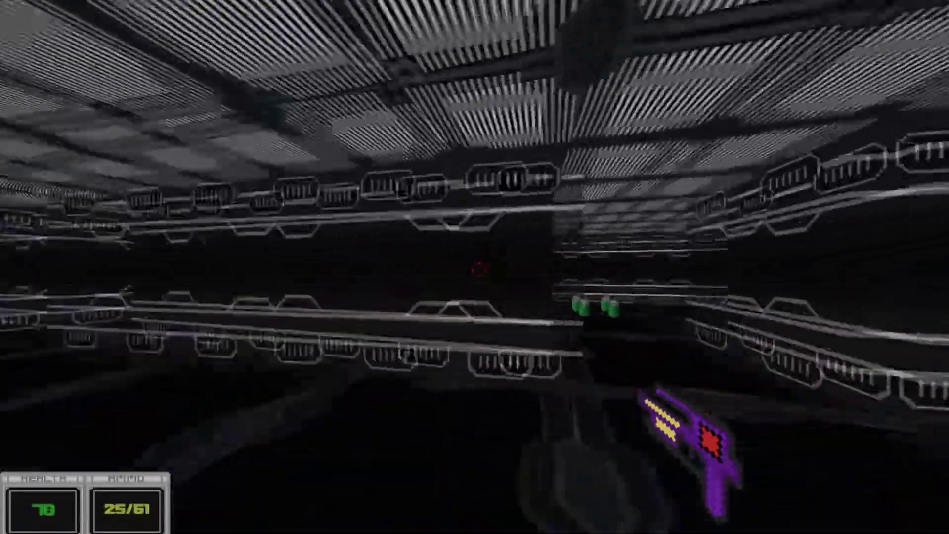
key(Up)
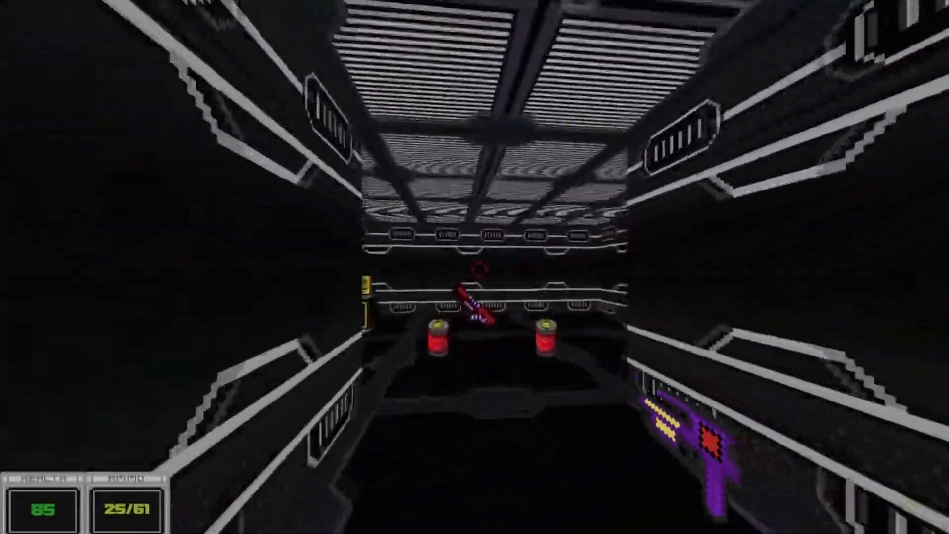
key(3)
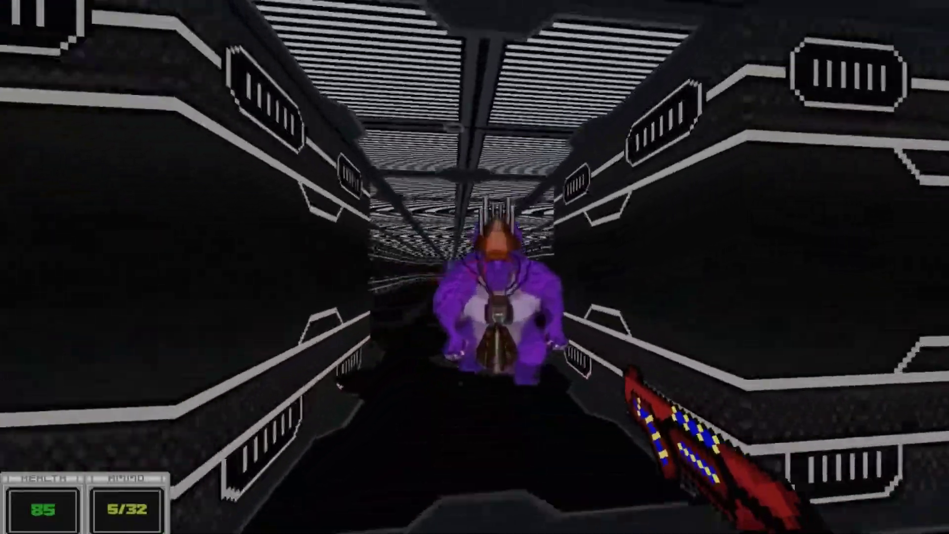
key(Down)
click(475, 267)
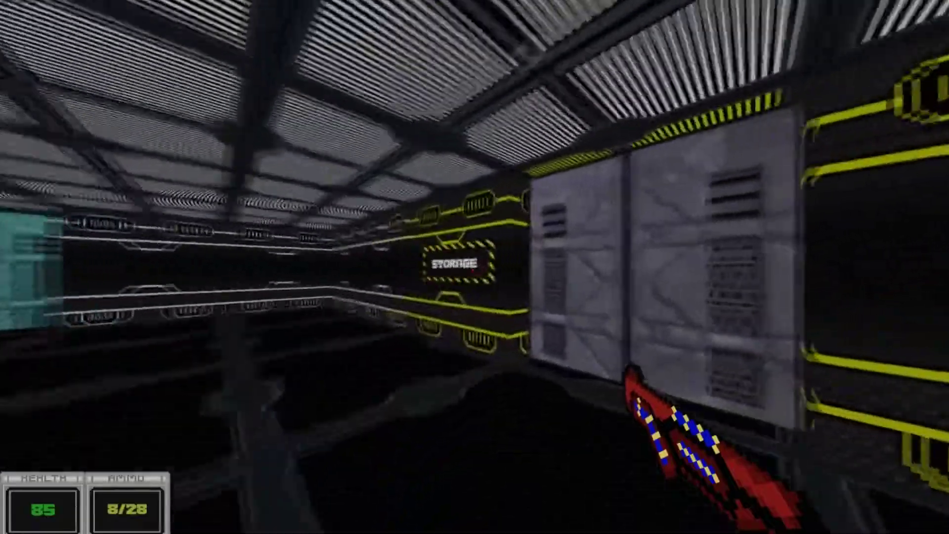
key(w)
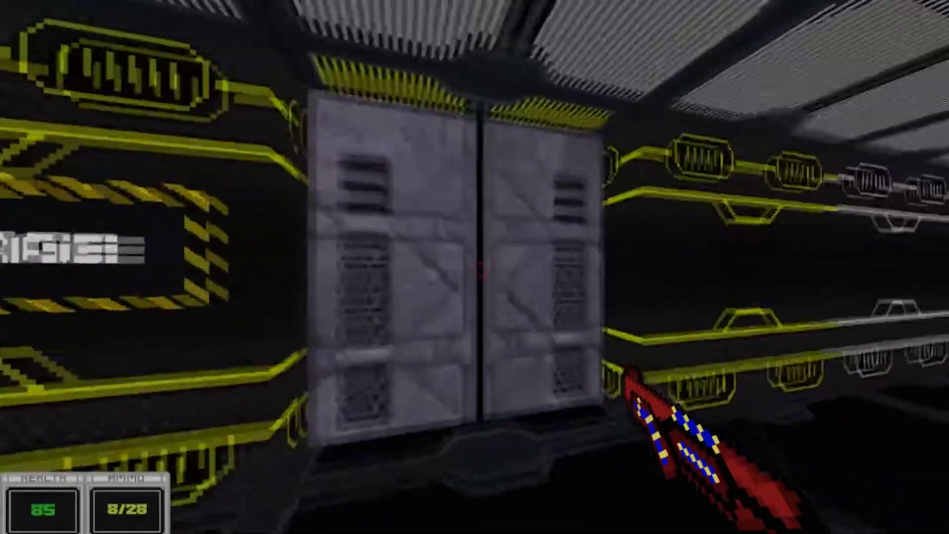
key(w)
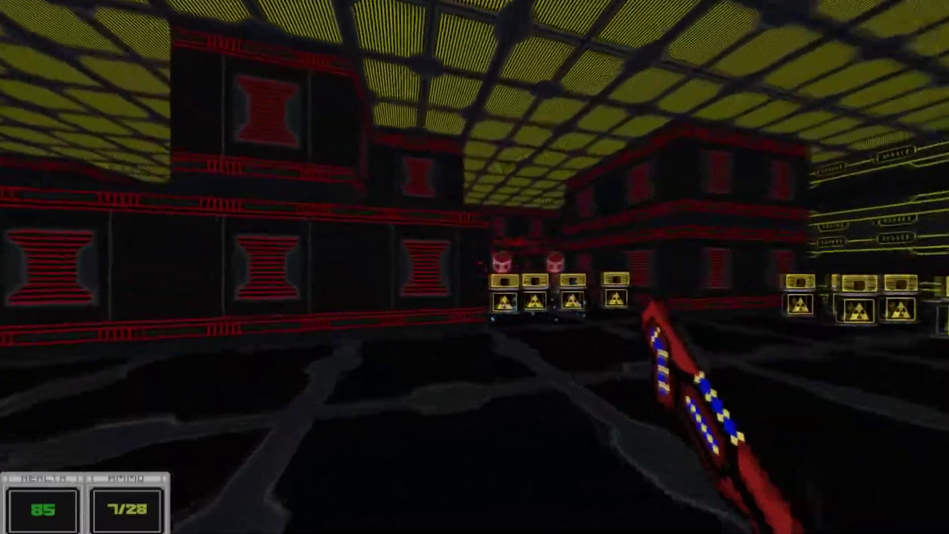
click(474, 267)
click(475, 267)
key(w)
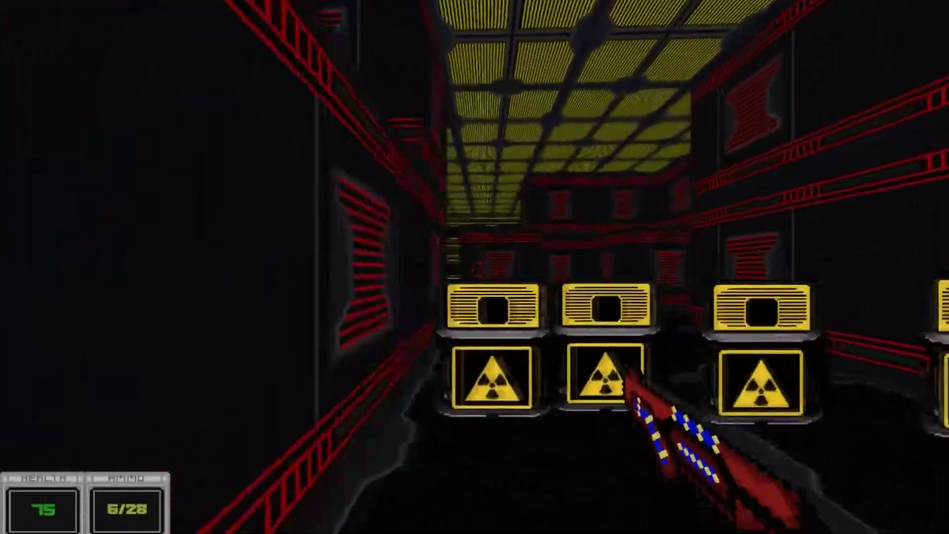
key(r)
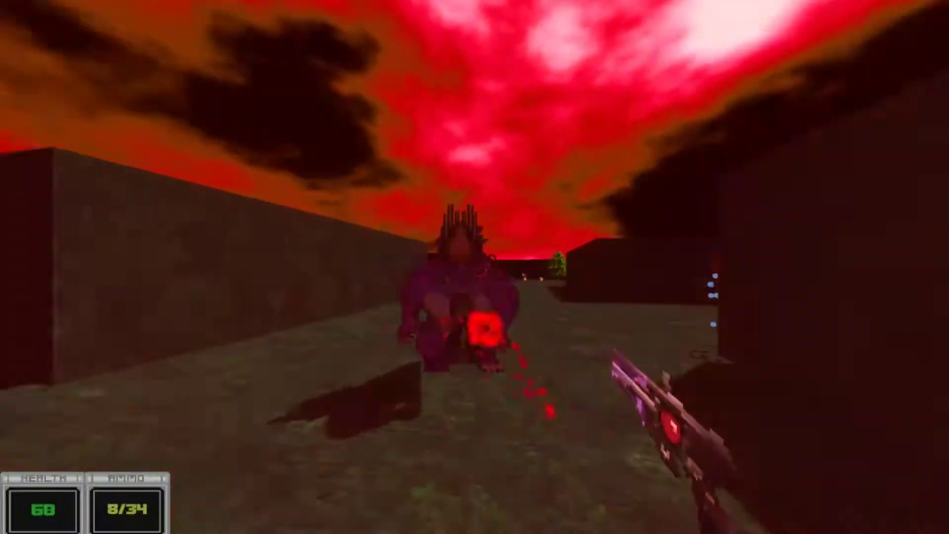
click(474, 267)
click(474, 267)
click(479, 270)
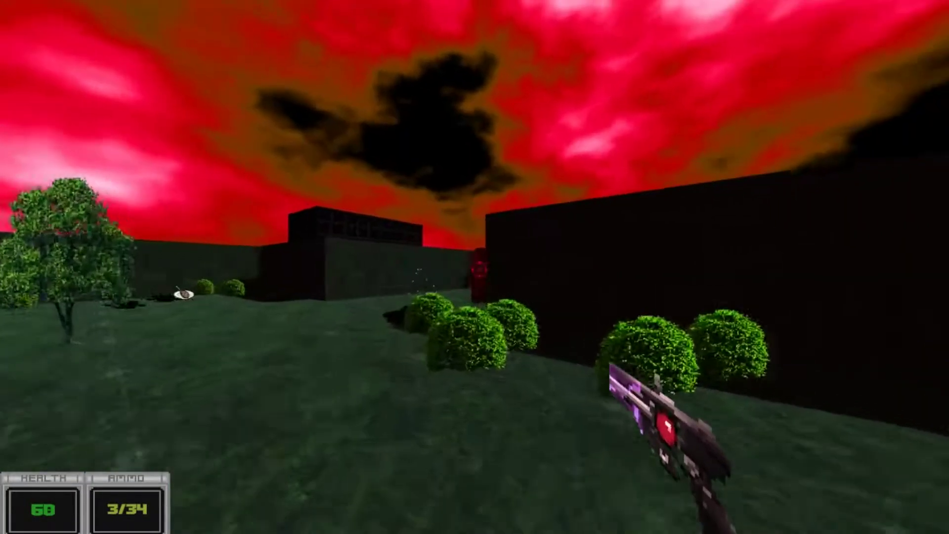
key(w)
click(479, 270)
click(479, 270)
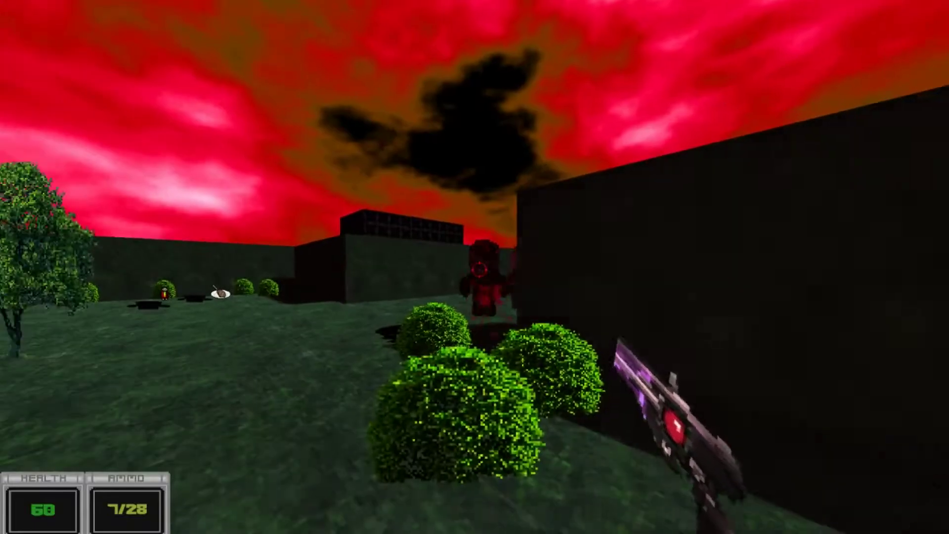
click(479, 270)
click(479, 269)
click(479, 269)
click(479, 270)
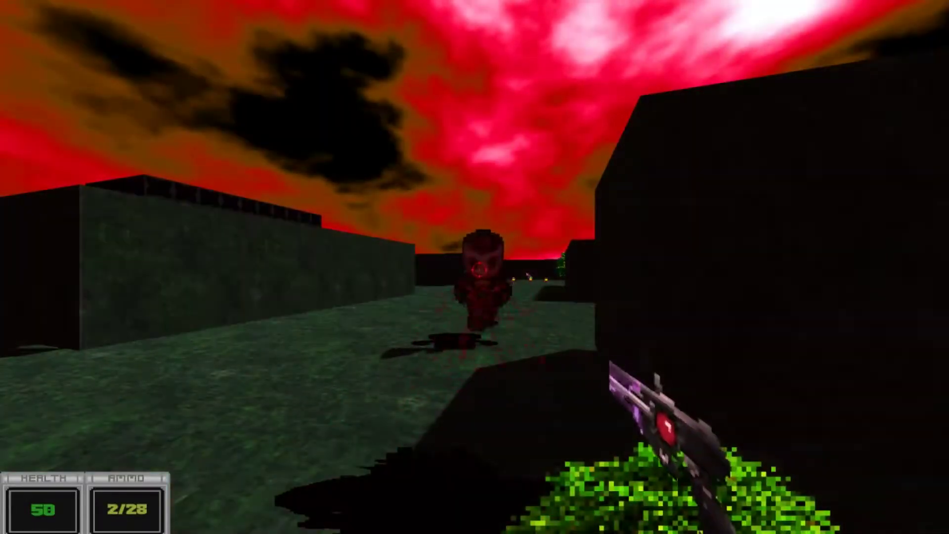
click(479, 270)
key(w)
key(r)
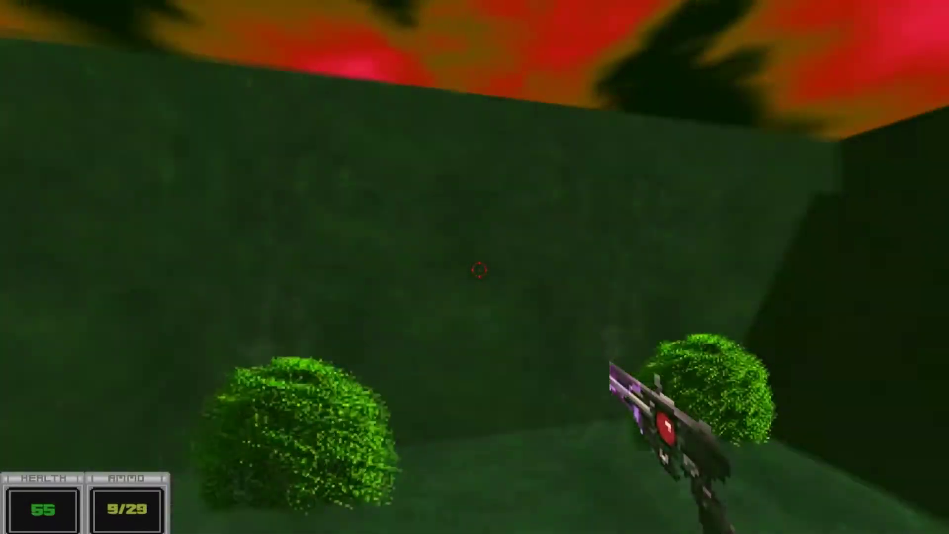
key(w)
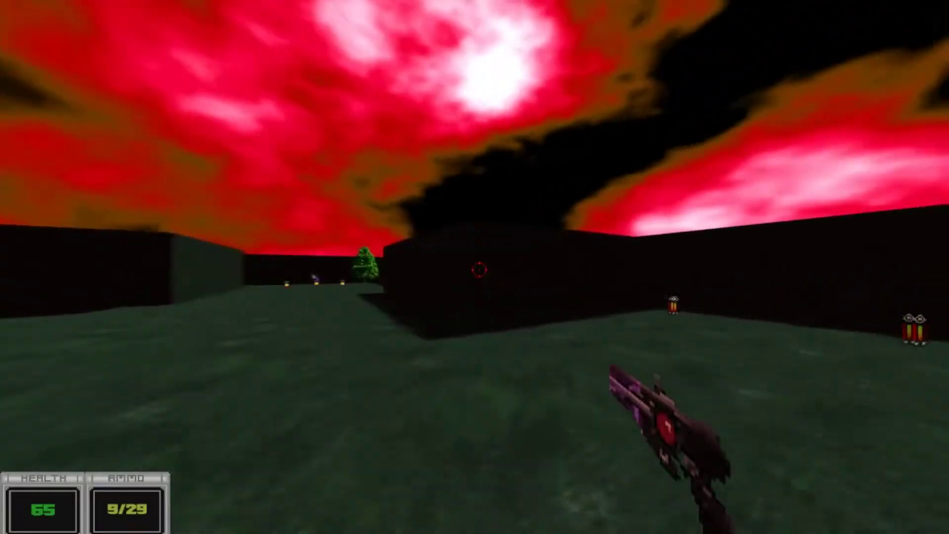
click(479, 270)
click(479, 269)
click(479, 269)
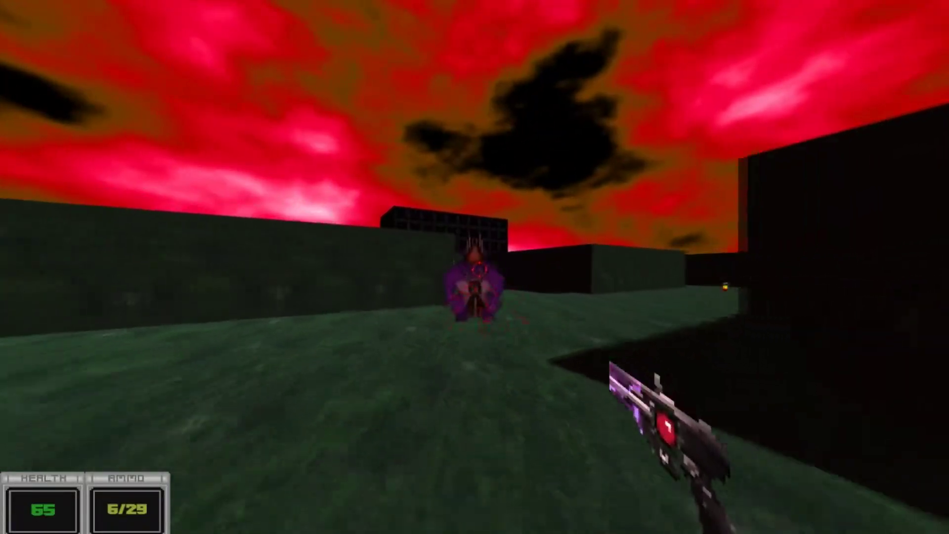
click(479, 270)
click(479, 270)
click(479, 269)
key(w)
key(r)
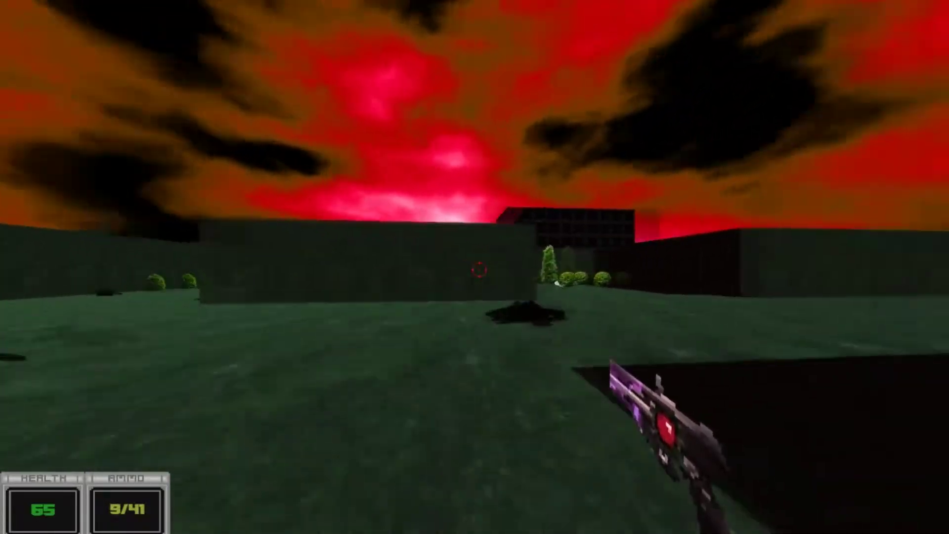
key(w)
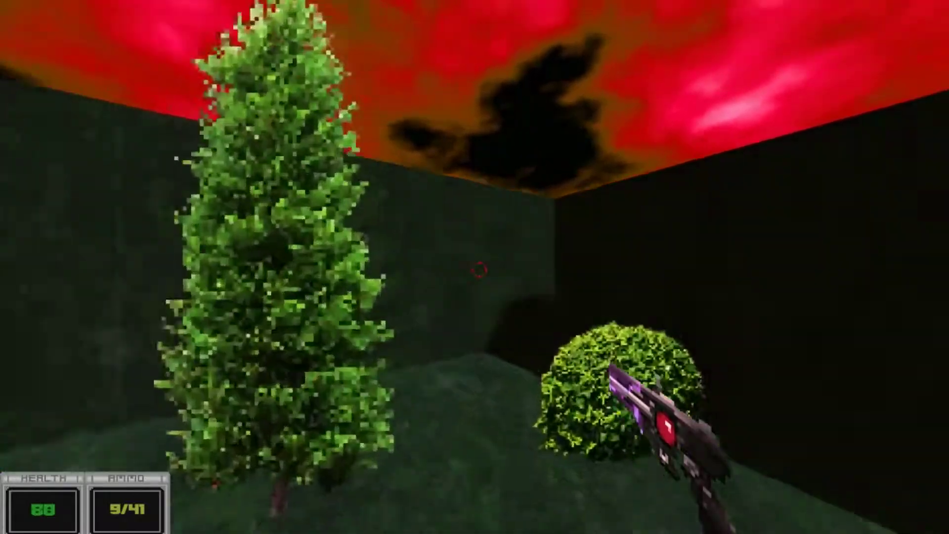
Step: Cross the outdoor level, collect the ammo pickups and open fire on the purple brutes beyond the wall corner
key(w)
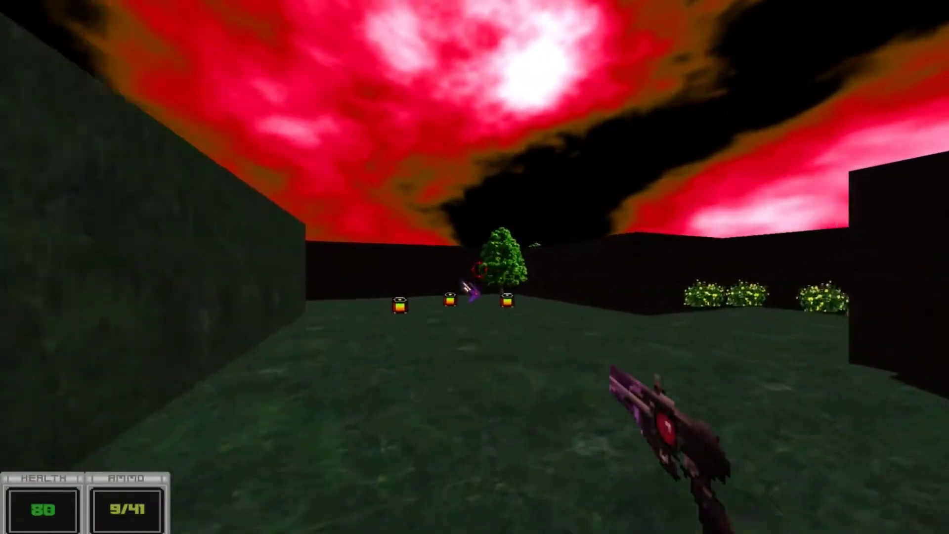
key(w)
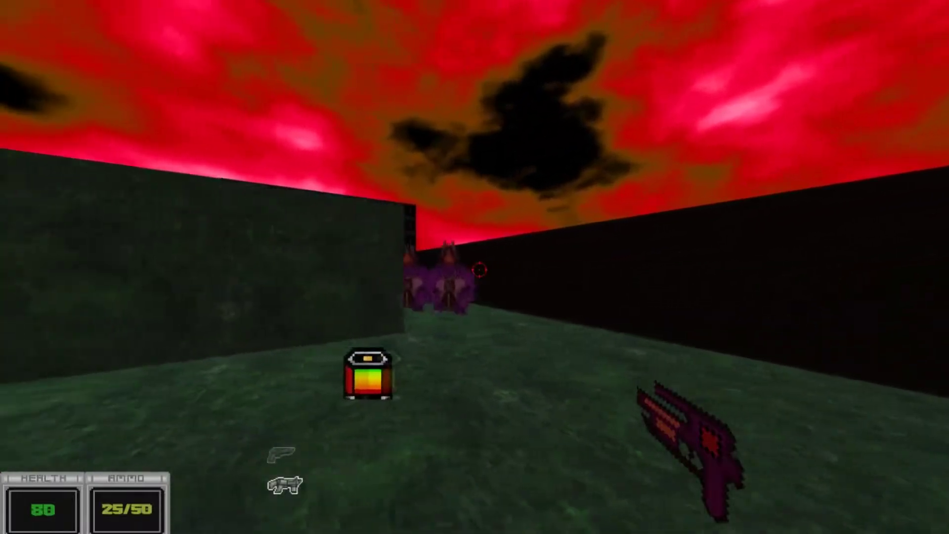
key(w)
click(479, 270)
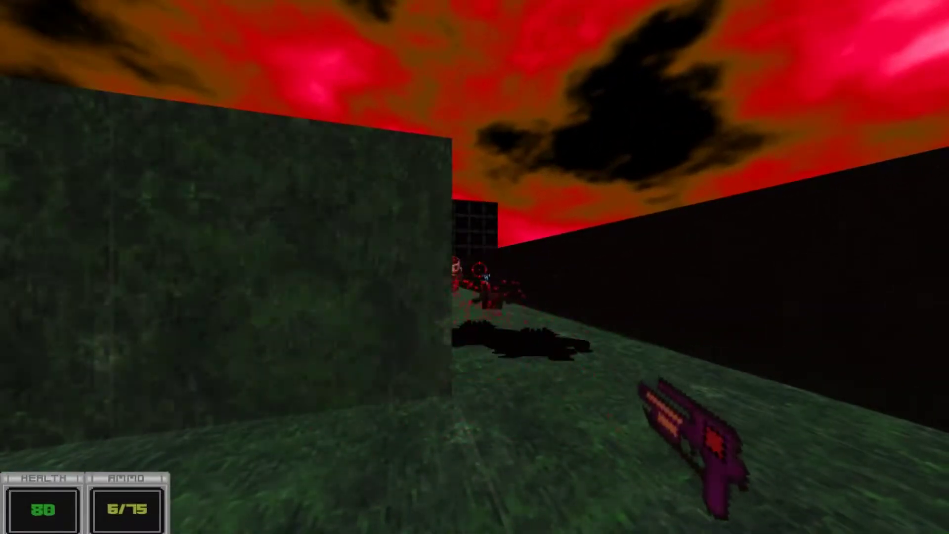
Step: Reload the rifle and shoot the red enemies in the walled passage leading to the dark gridded building
key(r)
key(s)
key(w)
click(479, 270)
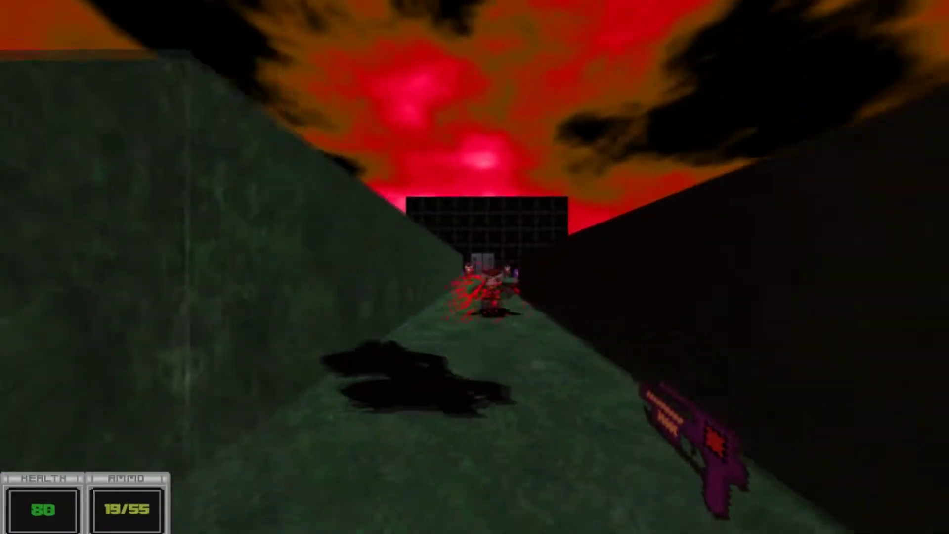
click(474, 267)
key(r)
click(474, 267)
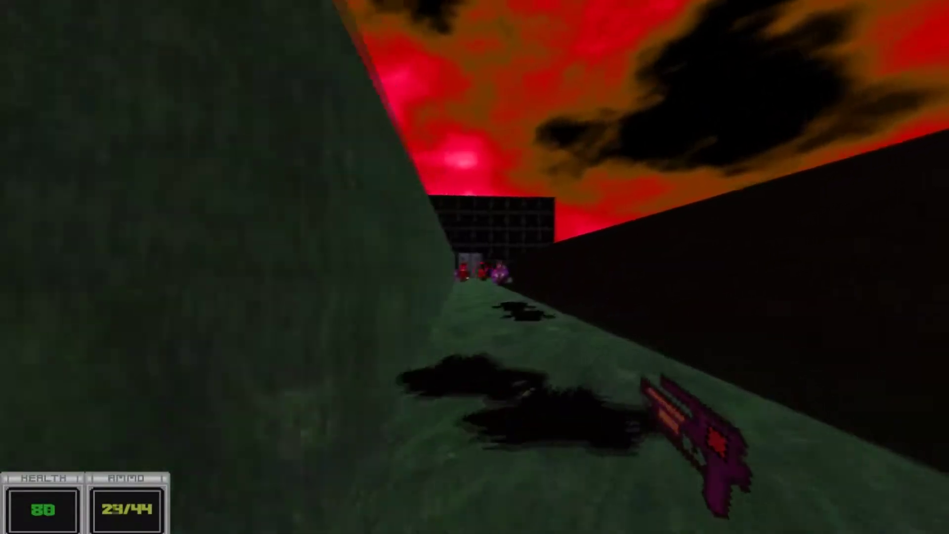
Step: Advance along the passage, fire on the approaching group of enemies and reload the rifle
key(w)
click(474, 267)
click(474, 267)
click(474, 267)
click(474, 267)
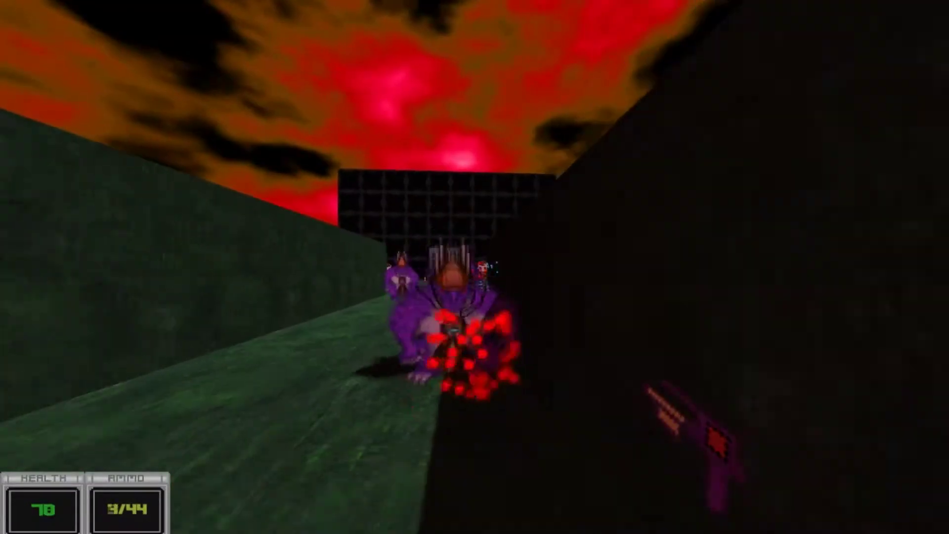
click(474, 267)
key(r)
Step: Shoot down the purple brute blocking the passage at close range
key(w)
click(474, 267)
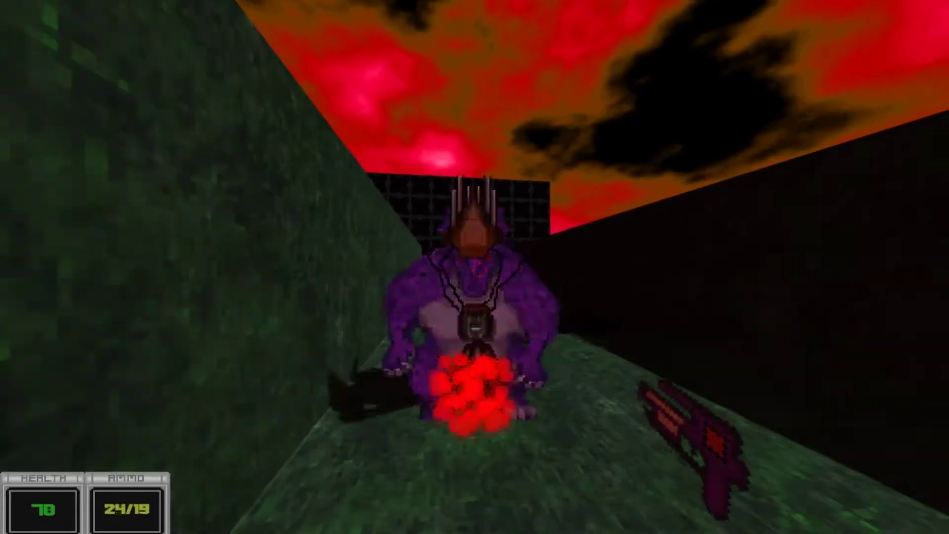
click(474, 267)
click(474, 267)
key(w)
click(474, 267)
click(475, 267)
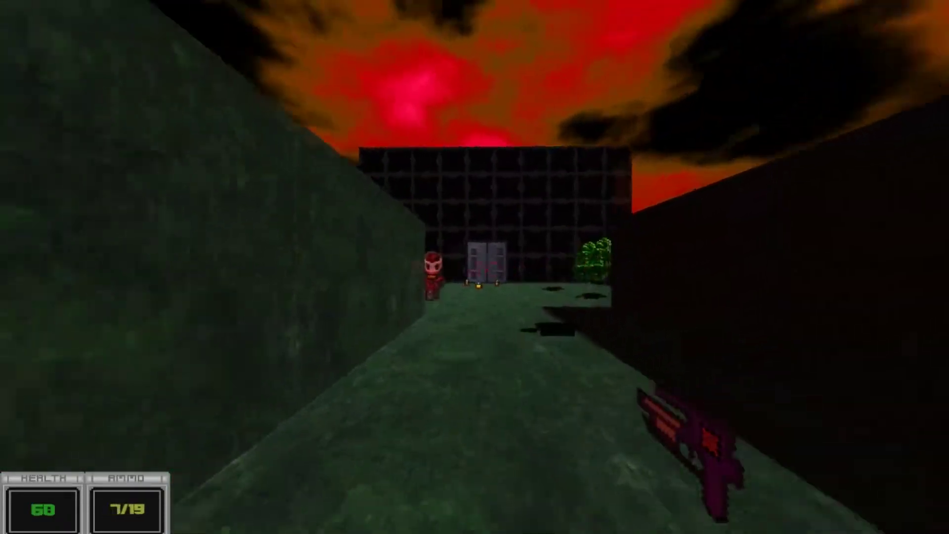
Step: Move up to the end of the passage, shoot the remaining red enemy and reload the rifle
key(w)
click(475, 267)
click(474, 267)
key(r)
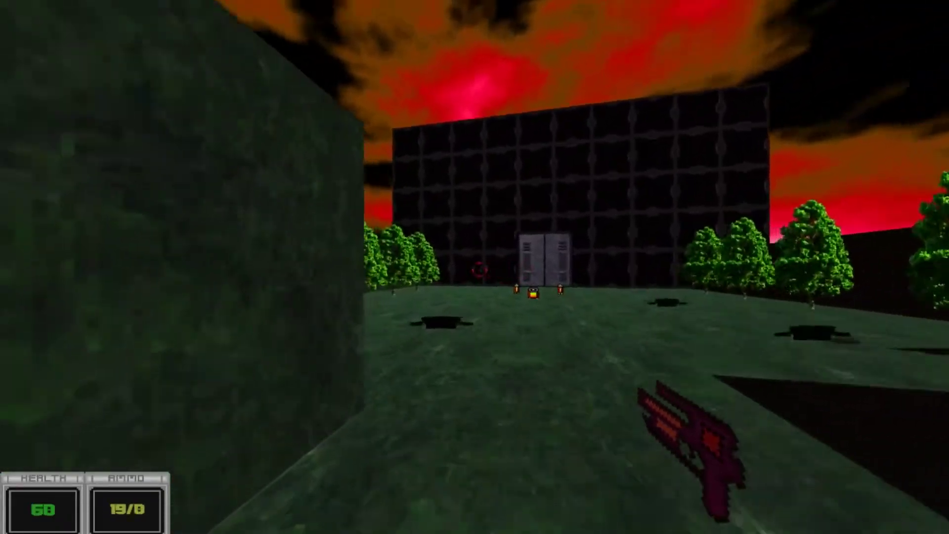
Step: Back away into the passage, swap the rifle for the pistol and shoot at the two purple brutes
key(s)
scroll(474, 267, down, 1)
click(475, 267)
click(475, 267)
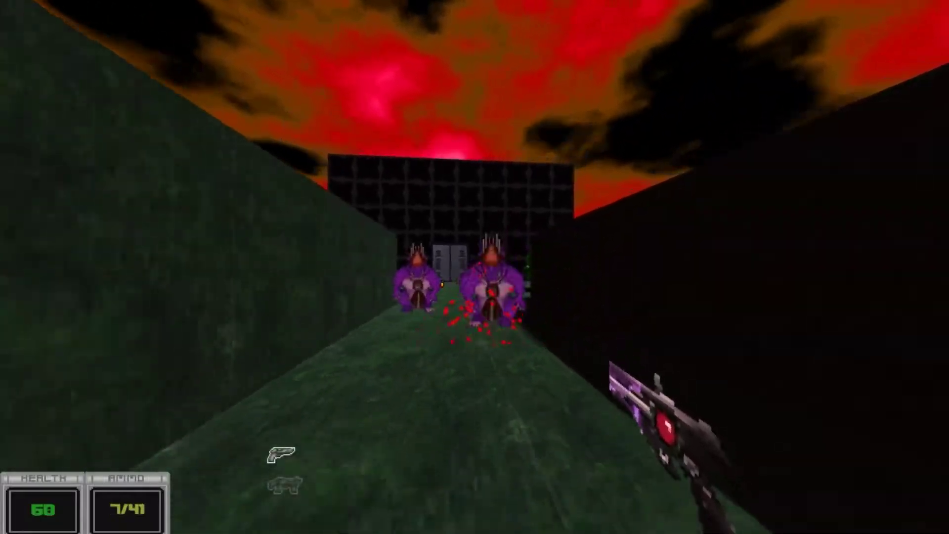
click(474, 267)
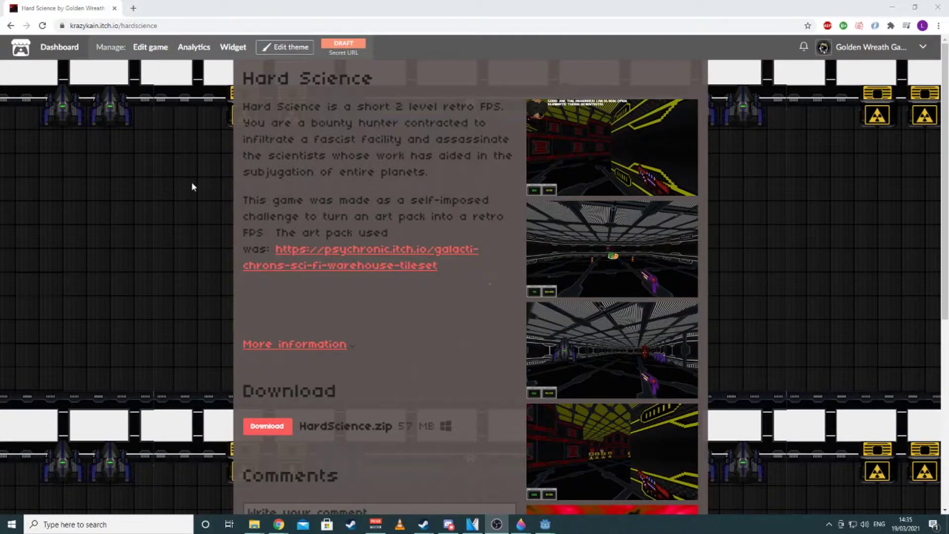
Step: Look through the Hard Science page on itch.io in the browser, including its description, HardScience.zip download and screenshots
scroll(393, 145, down, 5)
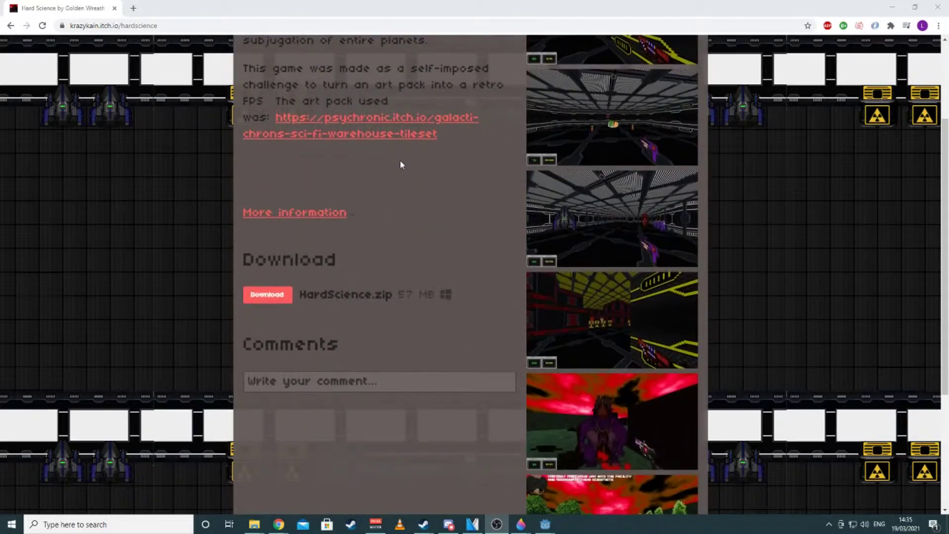
scroll(404, 179, up, 5)
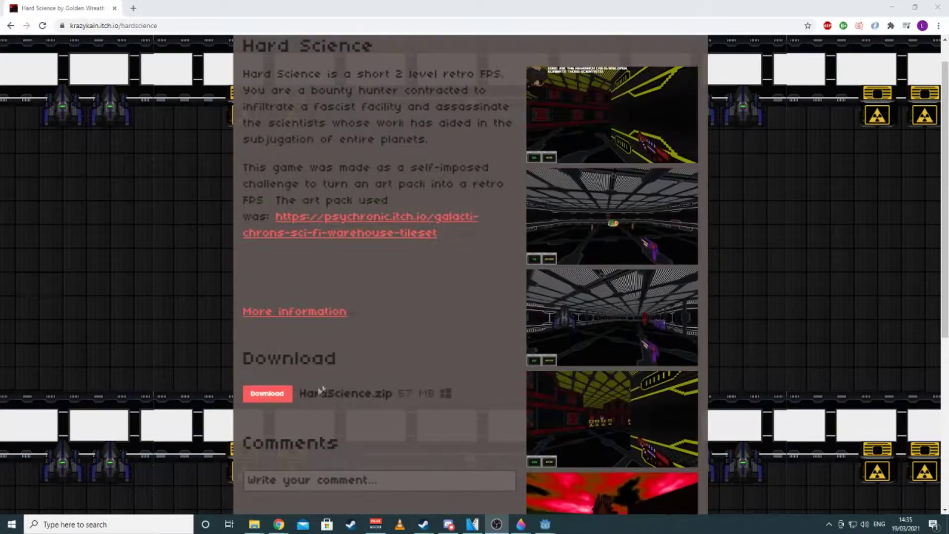
scroll(399, 392, up, 1)
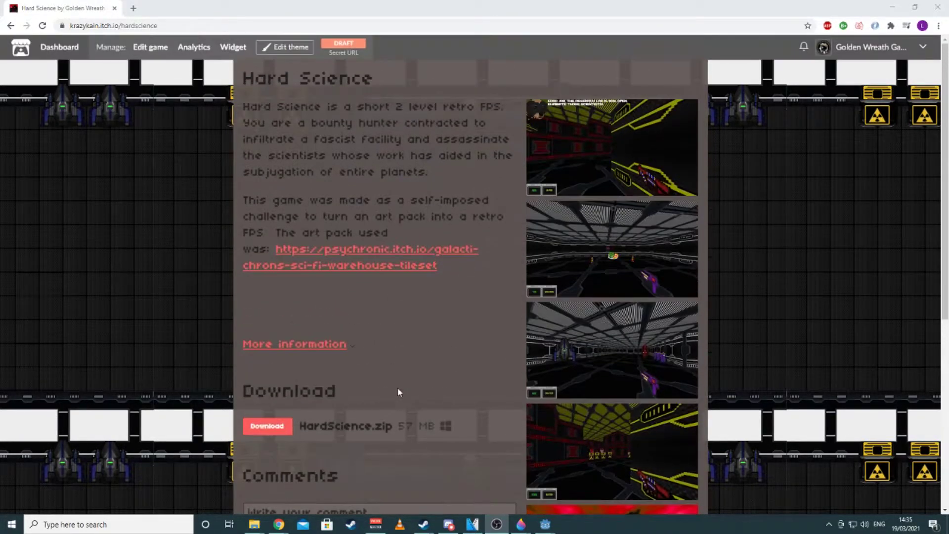
Step: Open the Golden Wreath Games profile on itch.io and look through its list of published games
click(928, 47)
click(868, 65)
scroll(398, 334, down, 3)
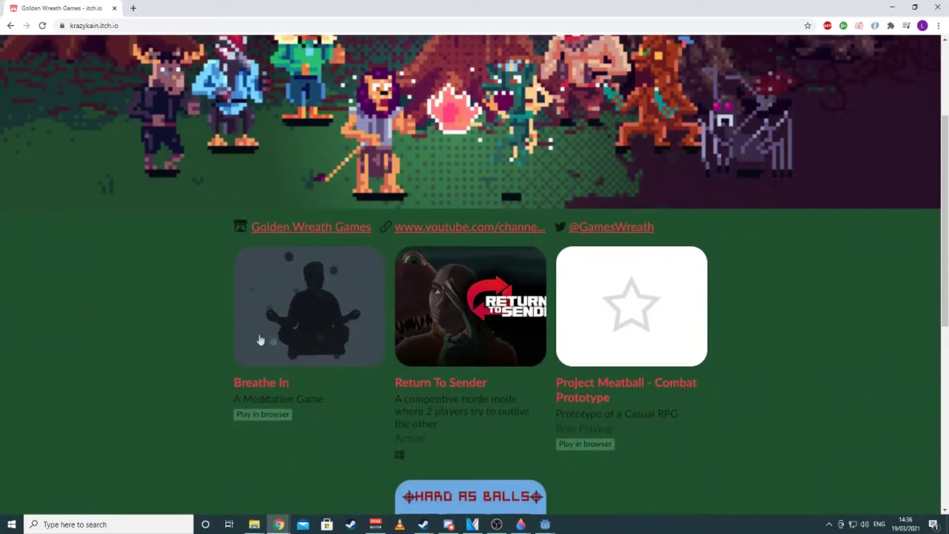
scroll(296, 405, down, 1)
scroll(401, 420, down, 2)
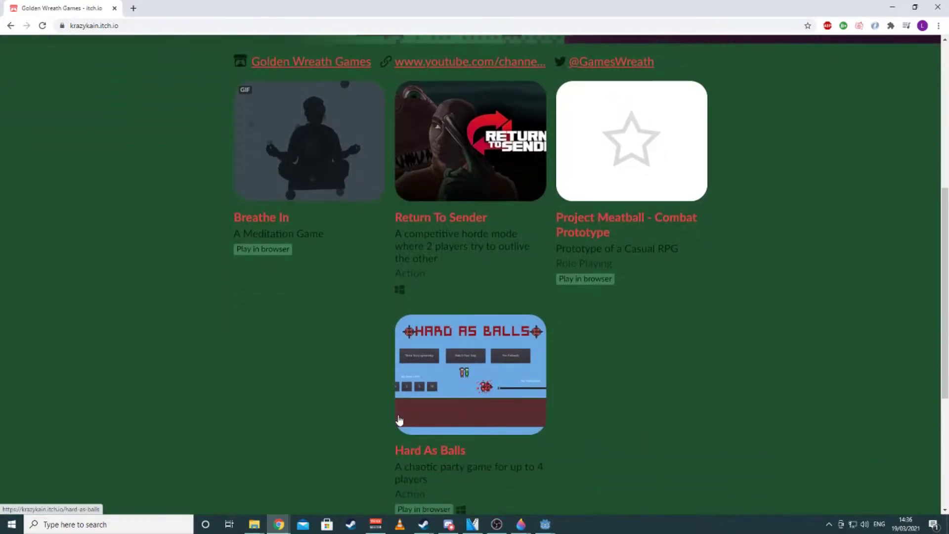
Step: Open the Hard As Balls game page and look through its description and gameplay media
click(450, 390)
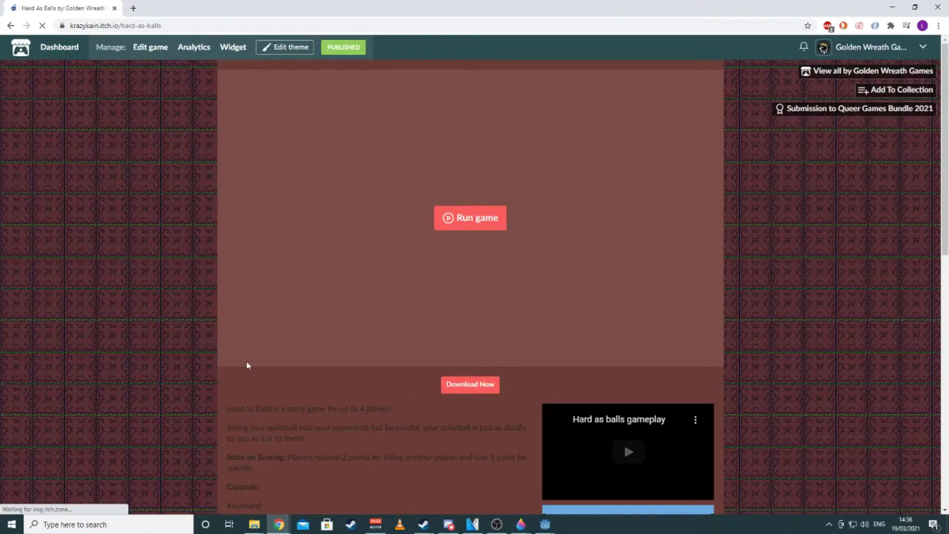
scroll(246, 361, down, 5)
scroll(249, 364, down, 1)
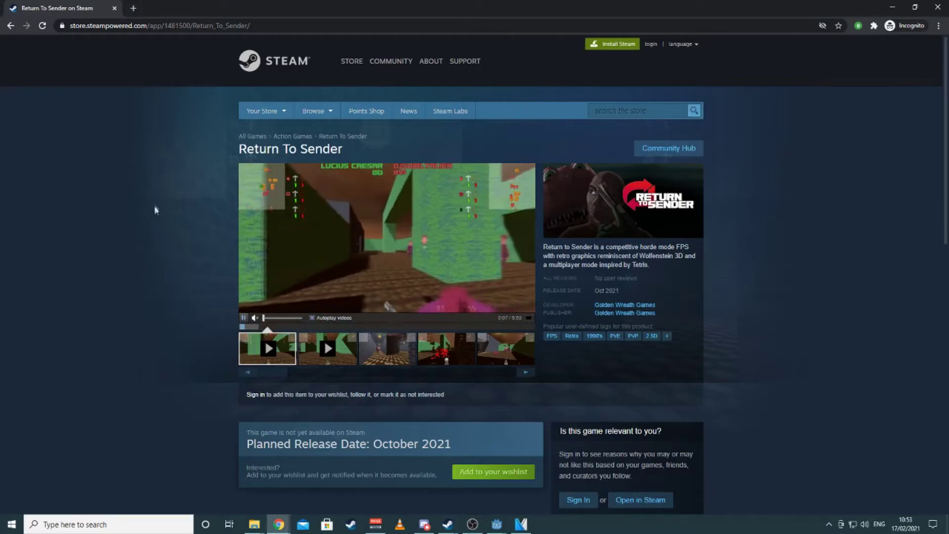
Step: Look through the Return To Sender store page on Steam down to the About This Game section
scroll(154, 213, down, 3)
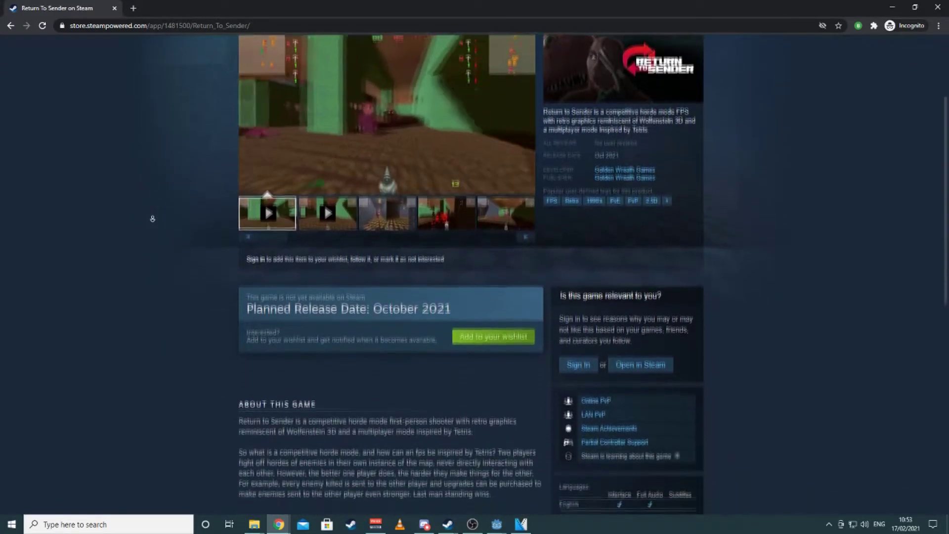